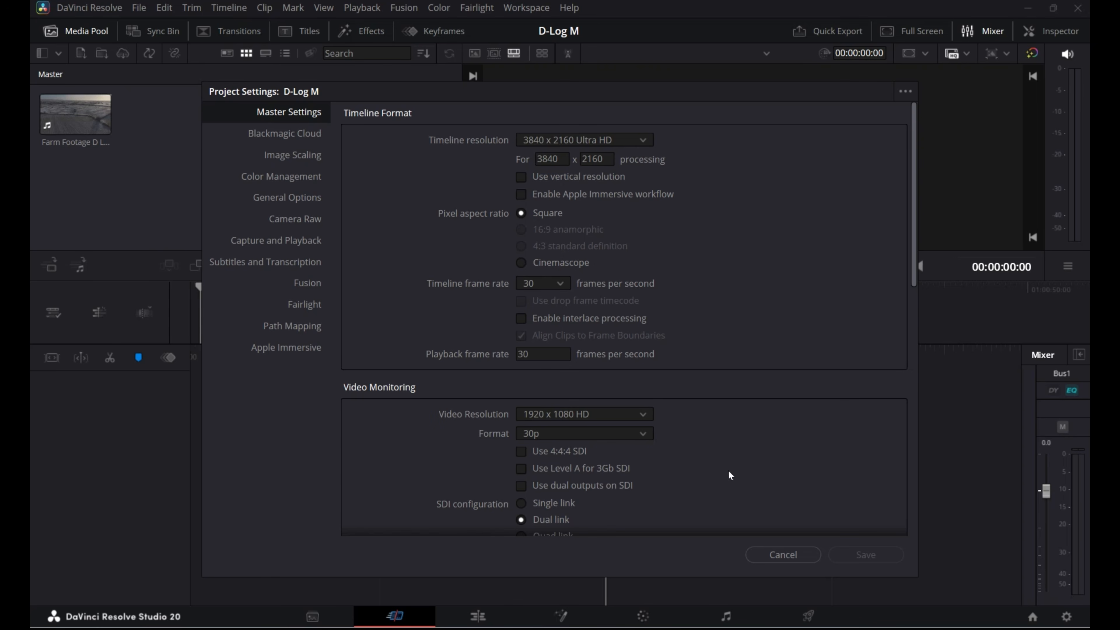
- Set the timeline color space to DaVinci WG/Intermediate in the project's color management settings
click(282, 179)
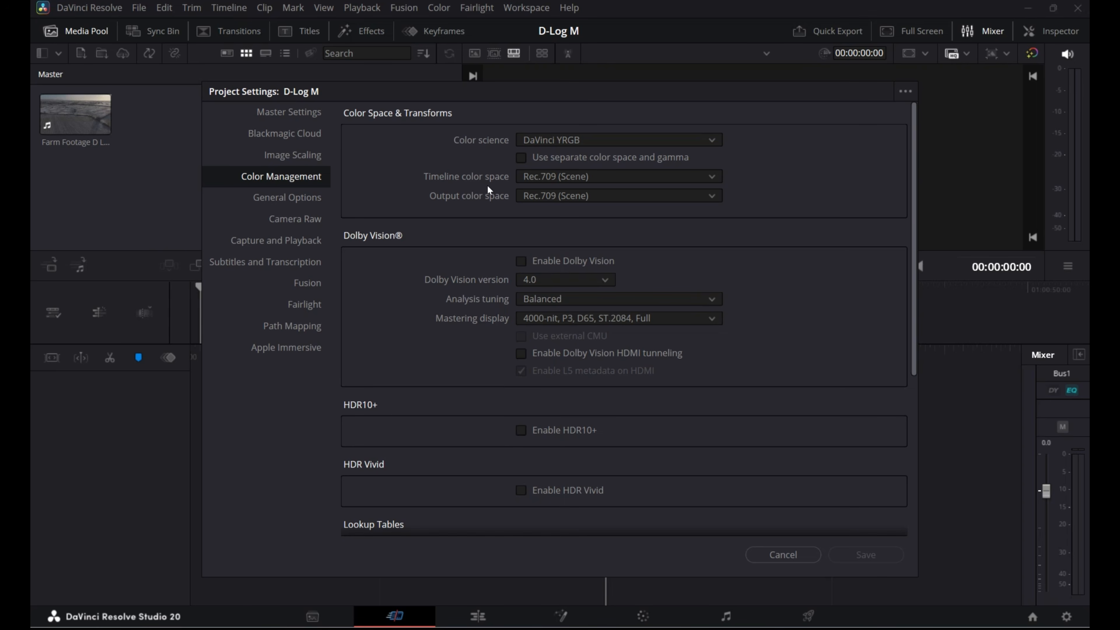
click(563, 175)
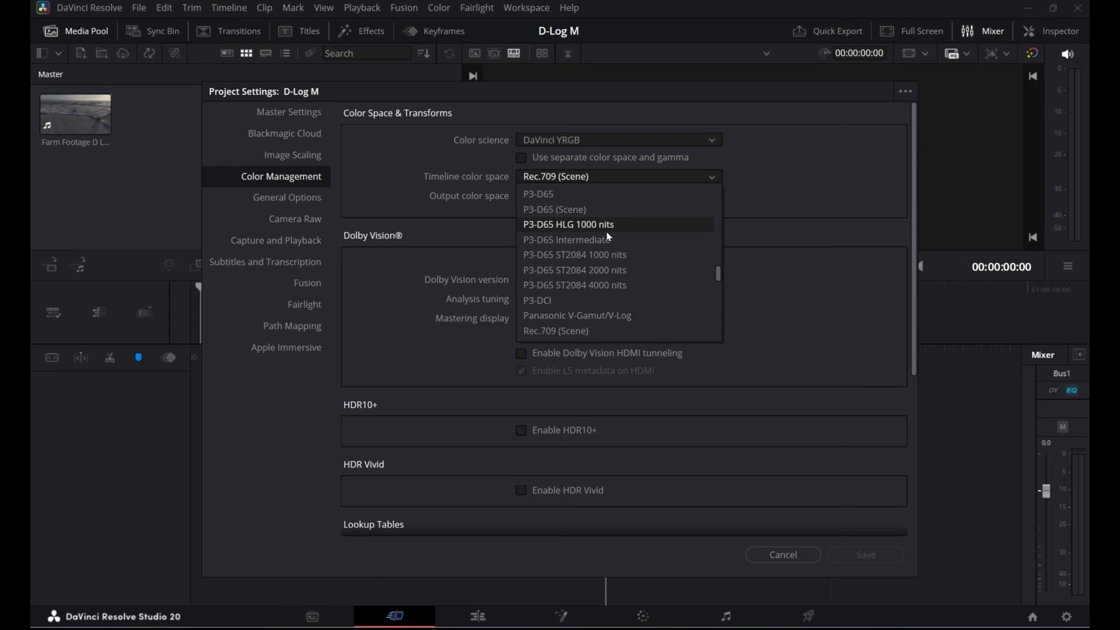
scroll(606, 236, up, 3)
scroll(606, 239, up, 5)
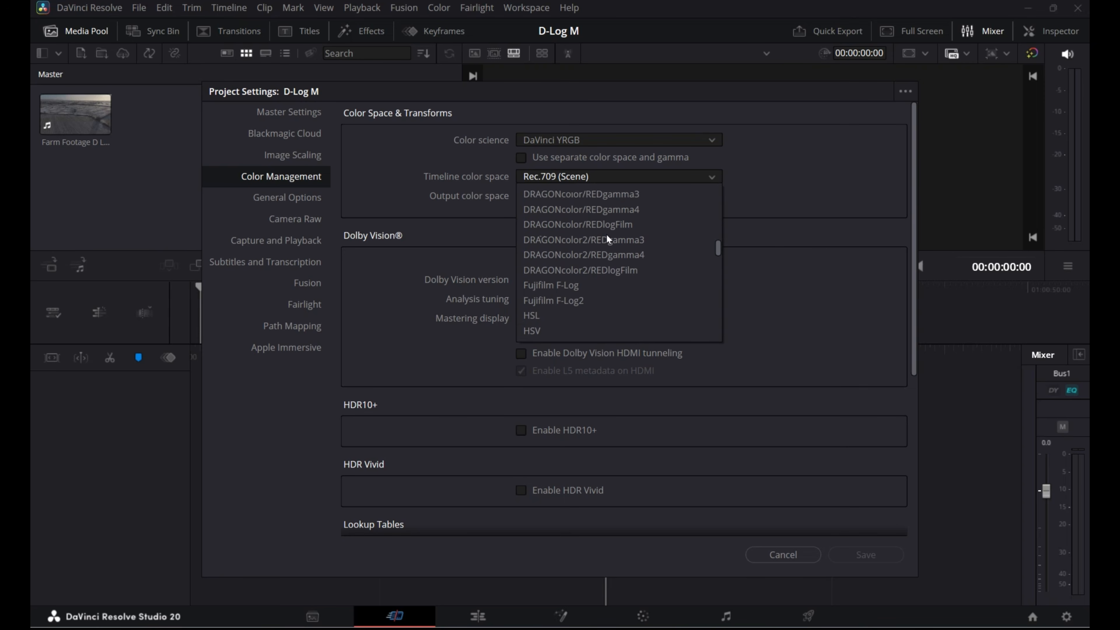
click(598, 198)
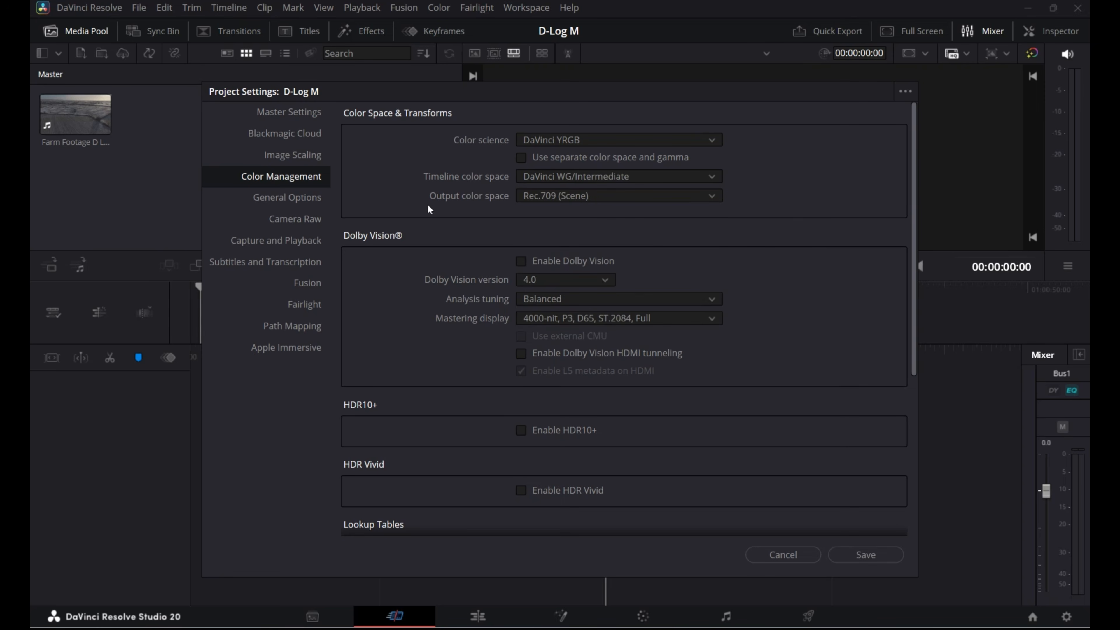
- Set the project's output color space to Rec.709 Gamma 2.2
click(549, 198)
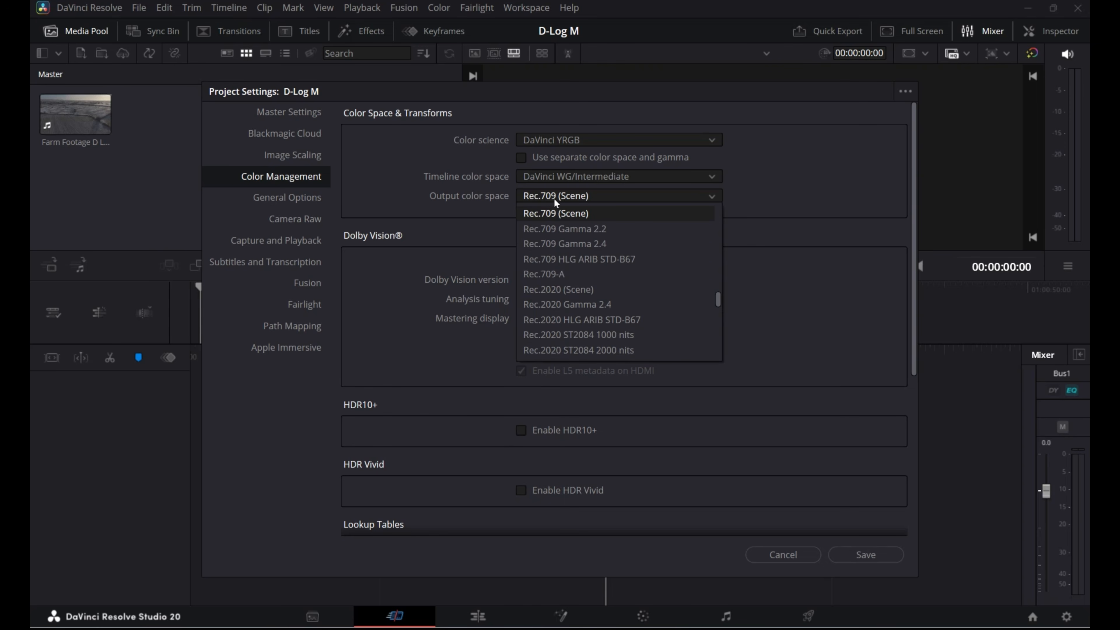
scroll(625, 267, down, 1)
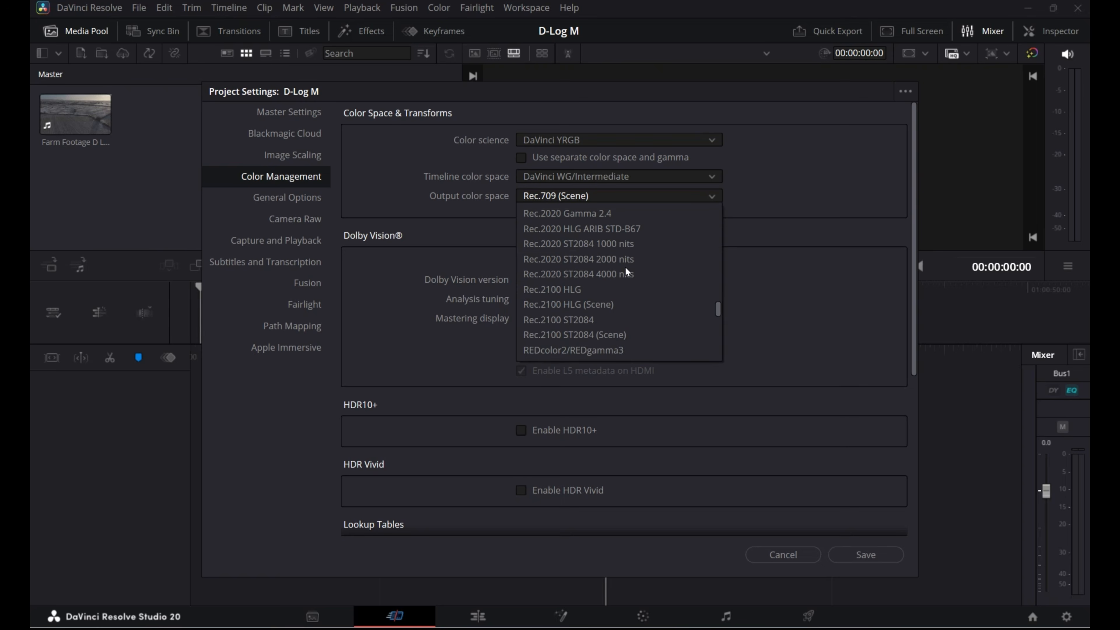
scroll(625, 267, up, 1)
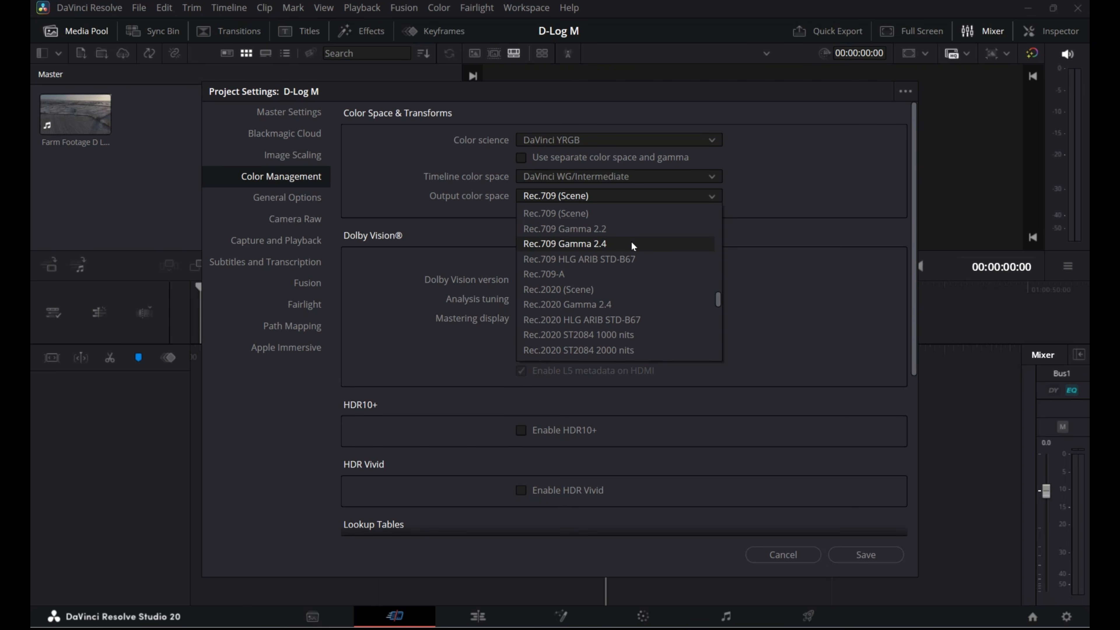
click(629, 229)
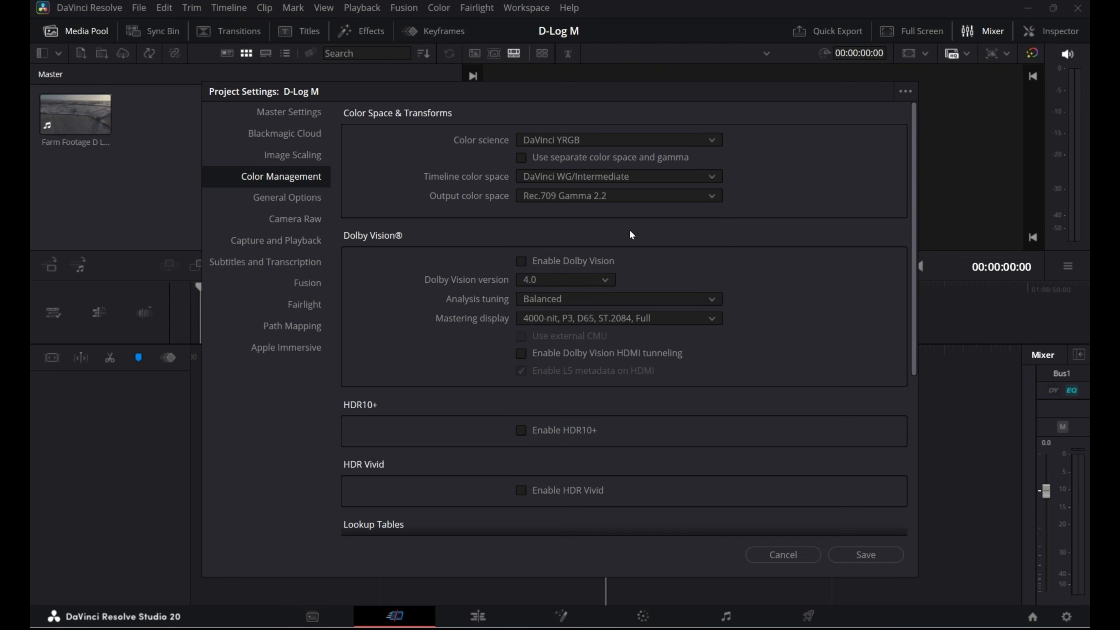
- Set the 3D lookup table interpolation to Tetrahedral and save the project settings
scroll(432, 281, down, 5)
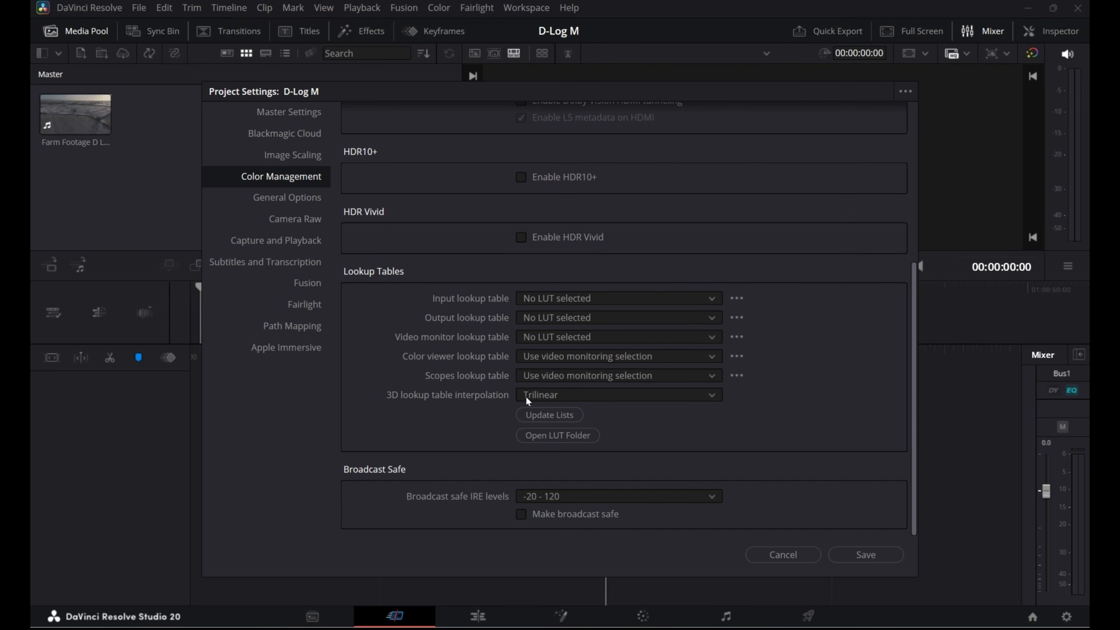
click(534, 397)
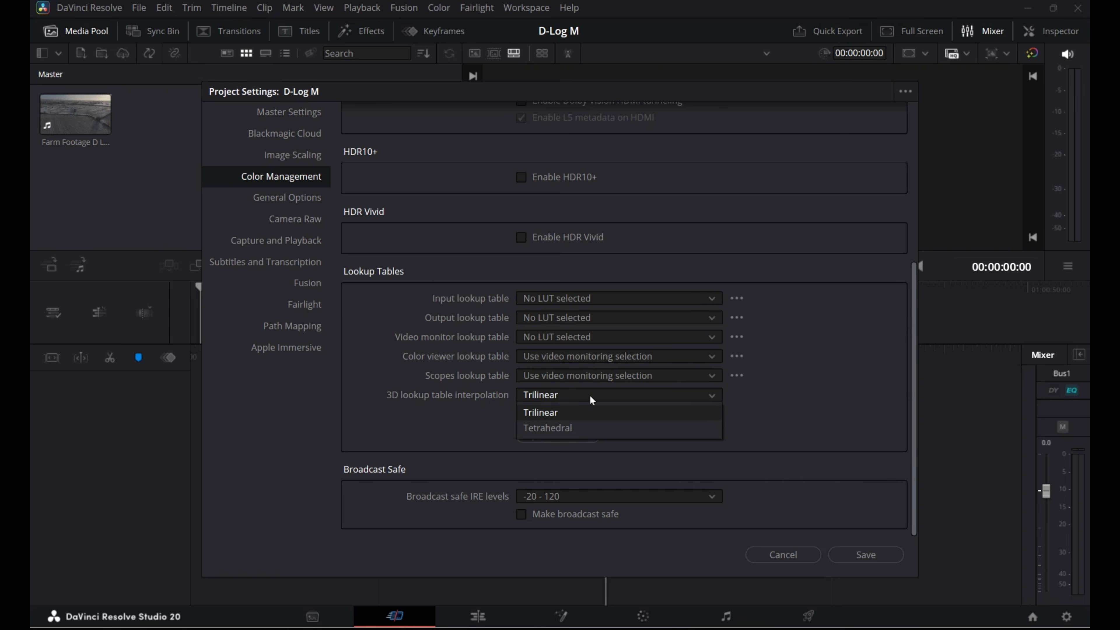
click(590, 428)
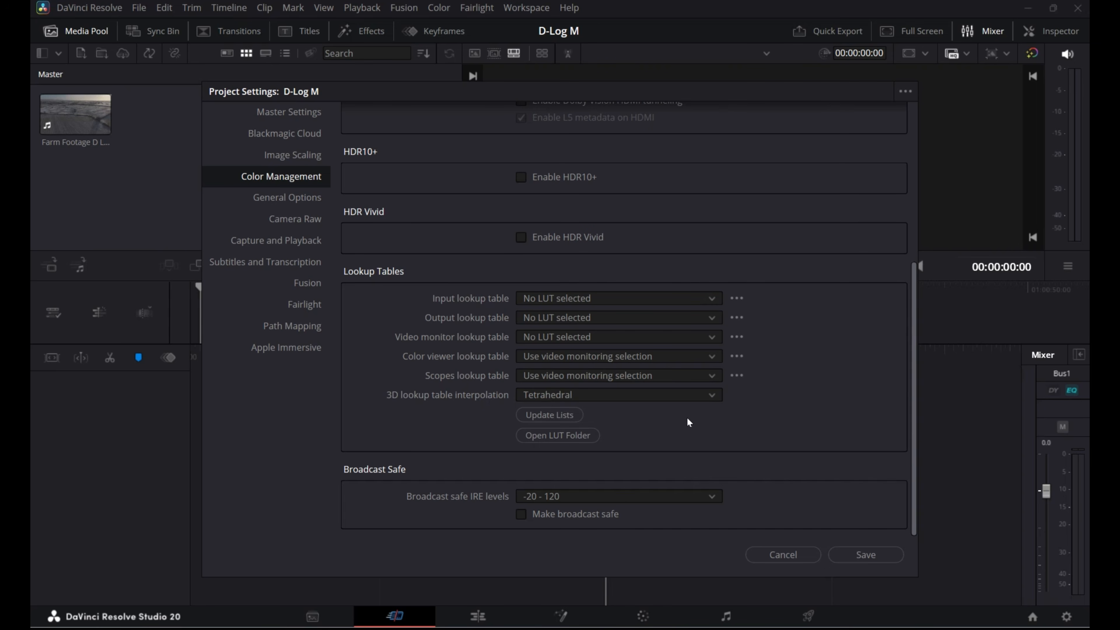
click(856, 550)
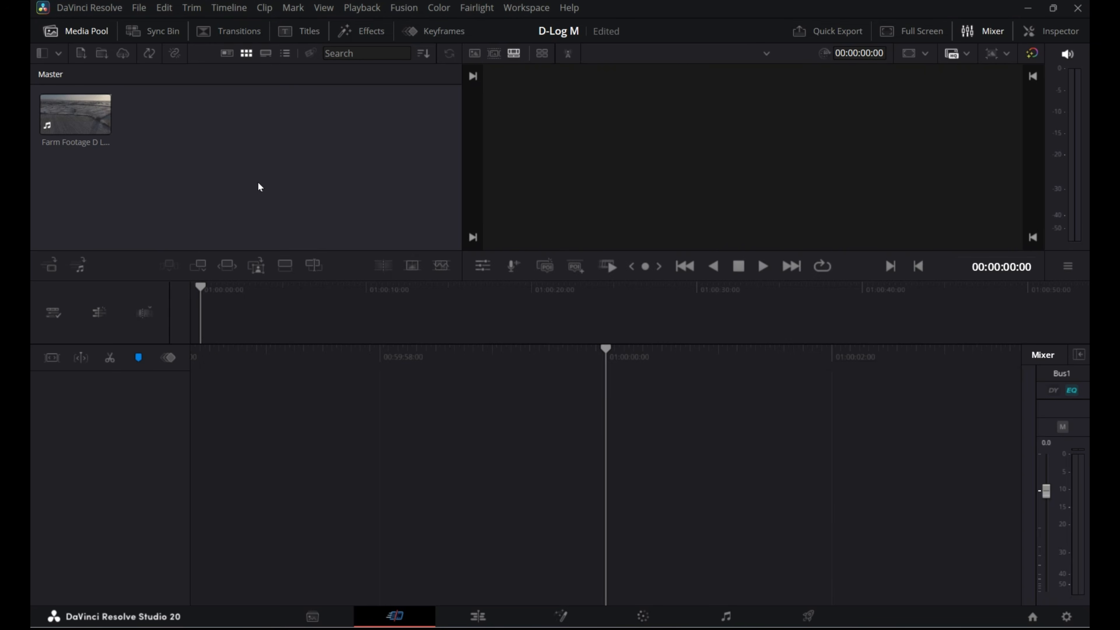
- Place the Farm Footage clip on a new timeline and switch to the Color page
drag(75, 140, 213, 320)
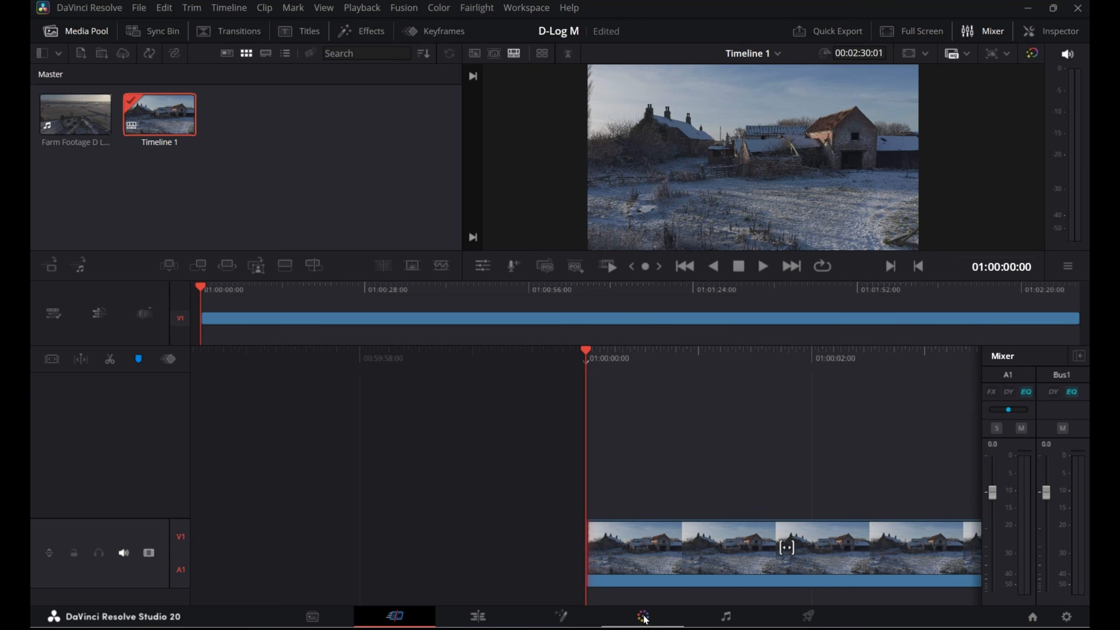
click(641, 618)
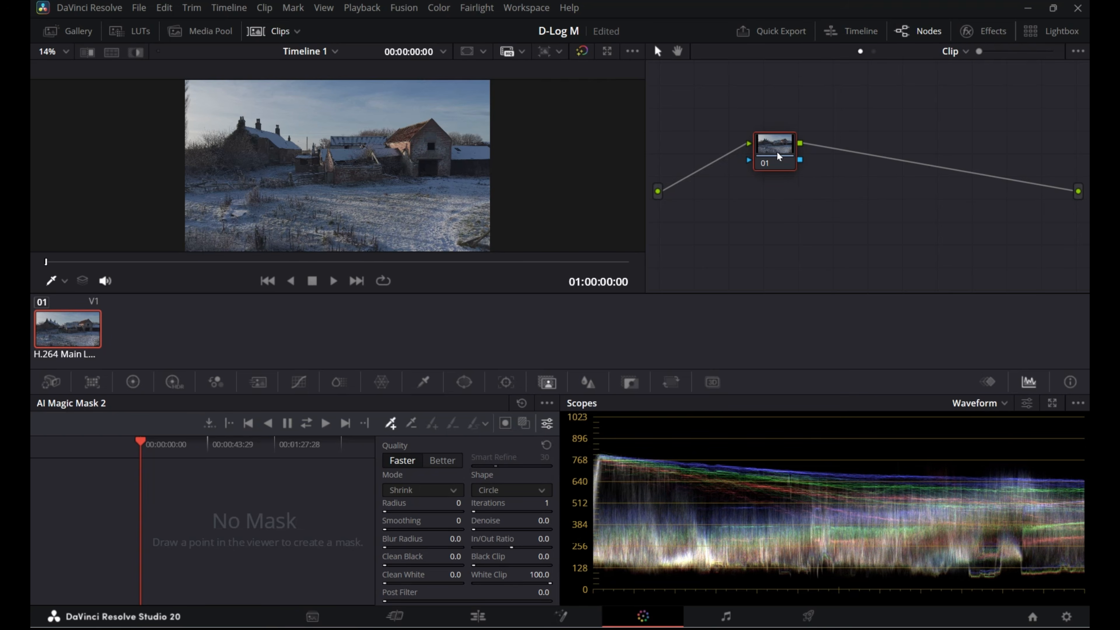
- Add a second serial node after node 01 and spread the two nodes to opposite ends of the node graph
drag(777, 153, 694, 153)
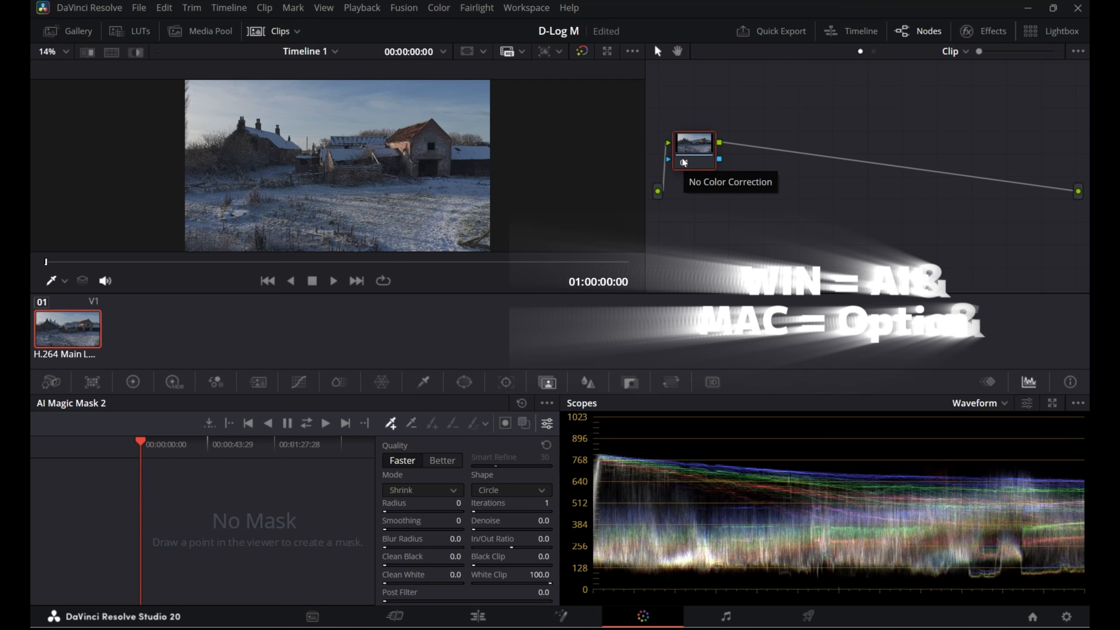
key(alt+s)
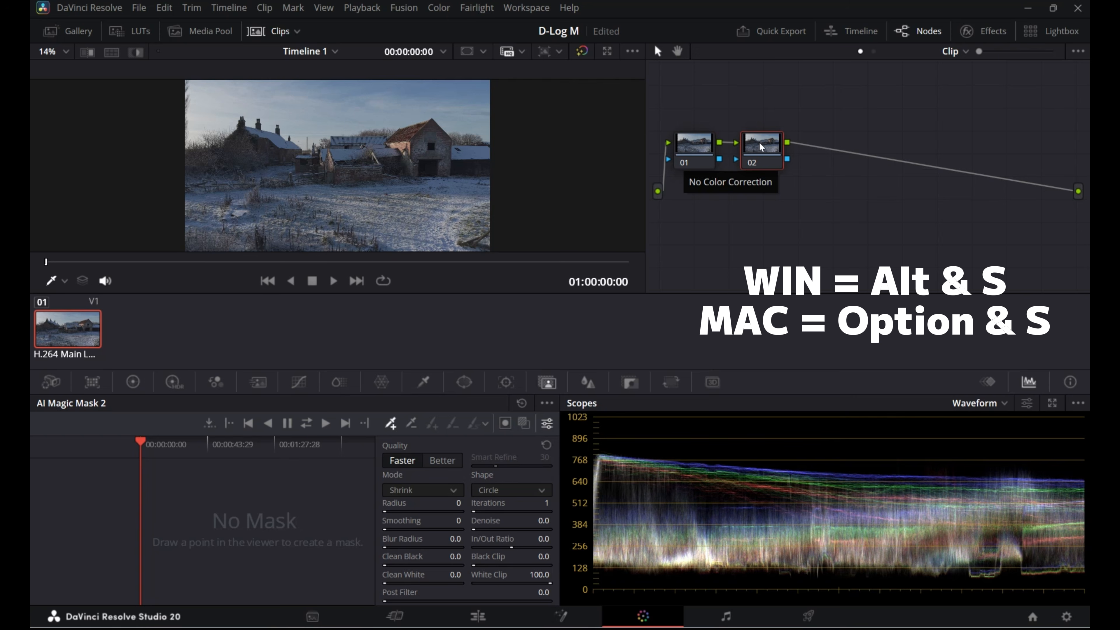
drag(767, 160, 1030, 150)
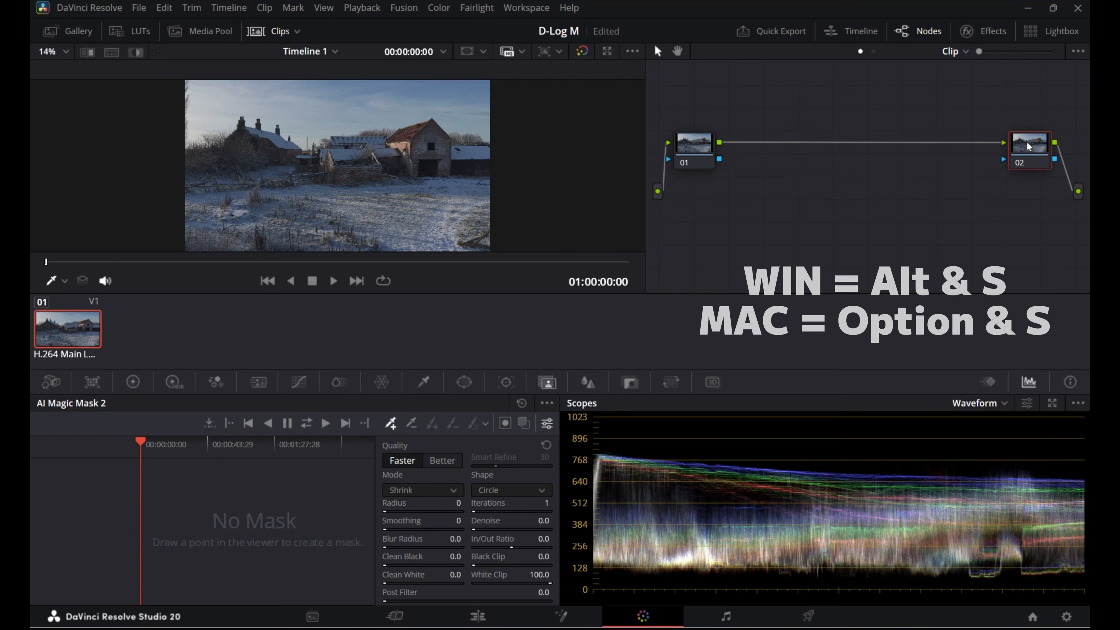
- Label the first node INPUT
right_click(693, 150)
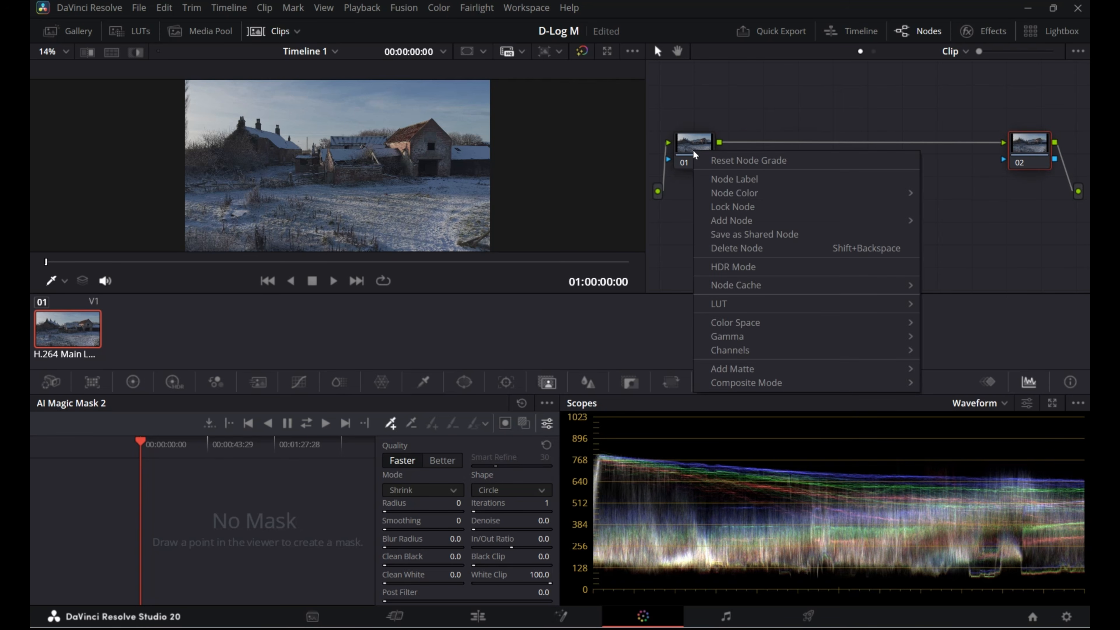
click(709, 176)
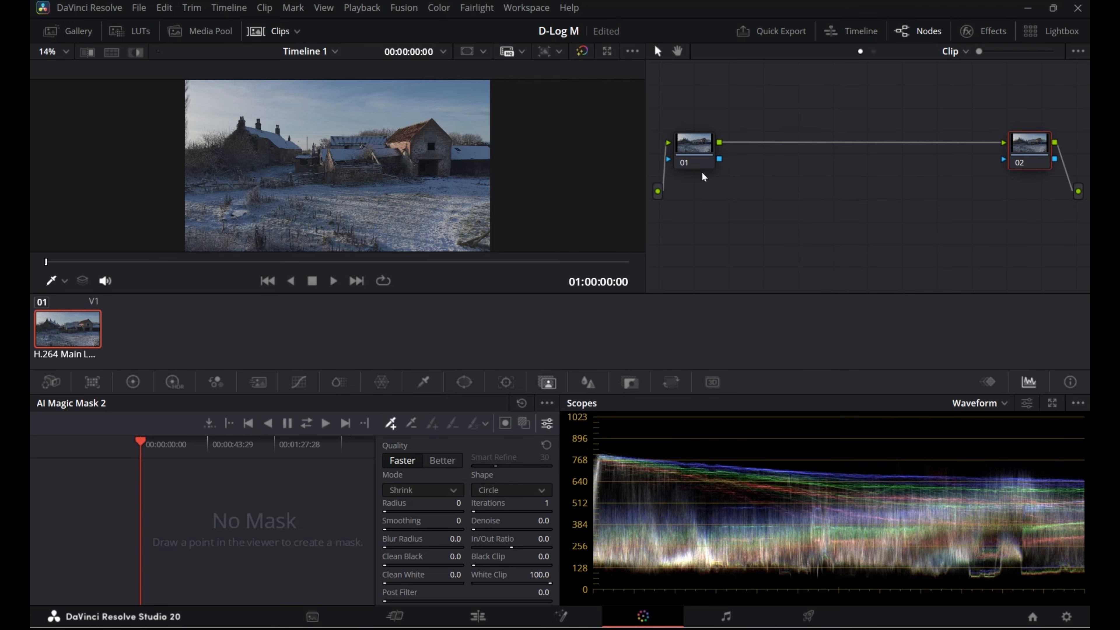
text(INPUT)
key(Return)
- Label the second node OUTPUT
right_click(1026, 147)
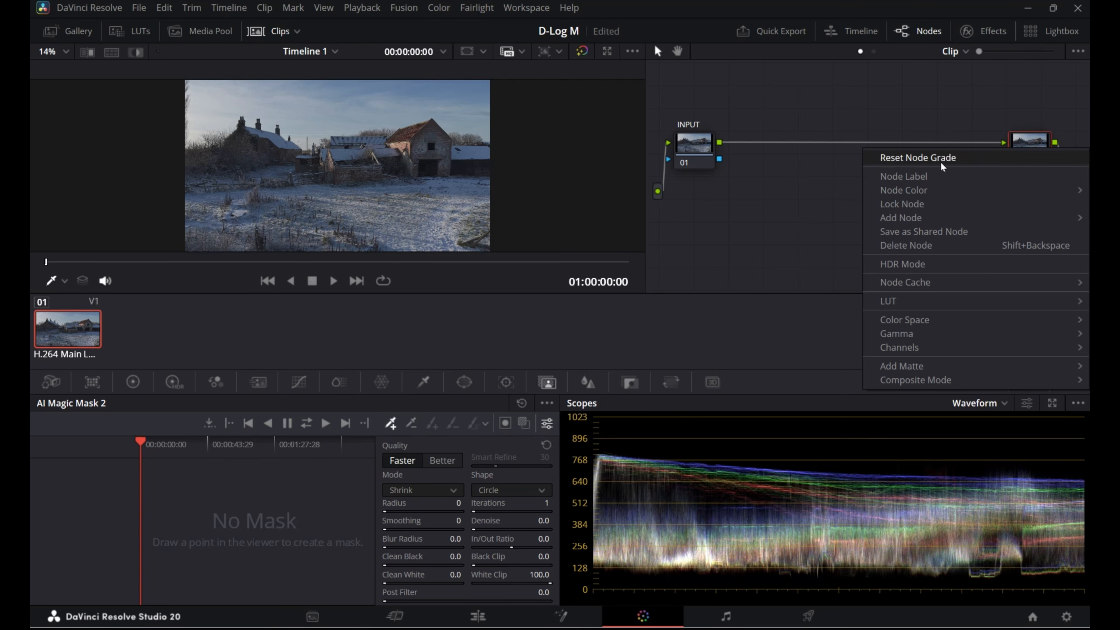
click(939, 178)
text(OUTPUT)
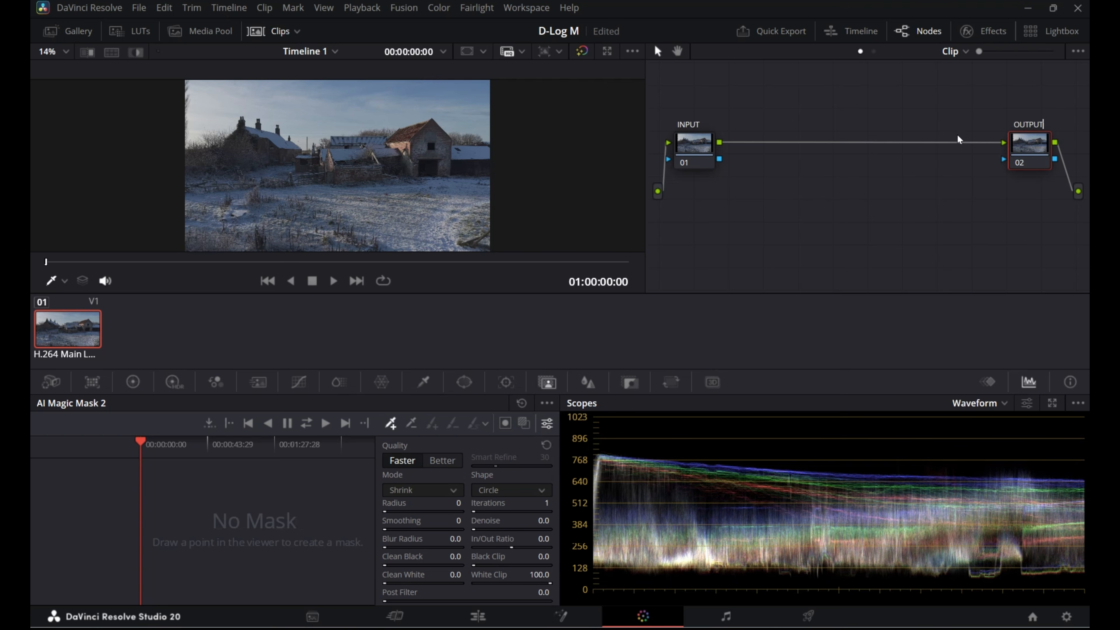
key(Return)
- Show the effects library and move the OUTPUT node closer to INPUT so both nodes are reachable beside it
click(695, 153)
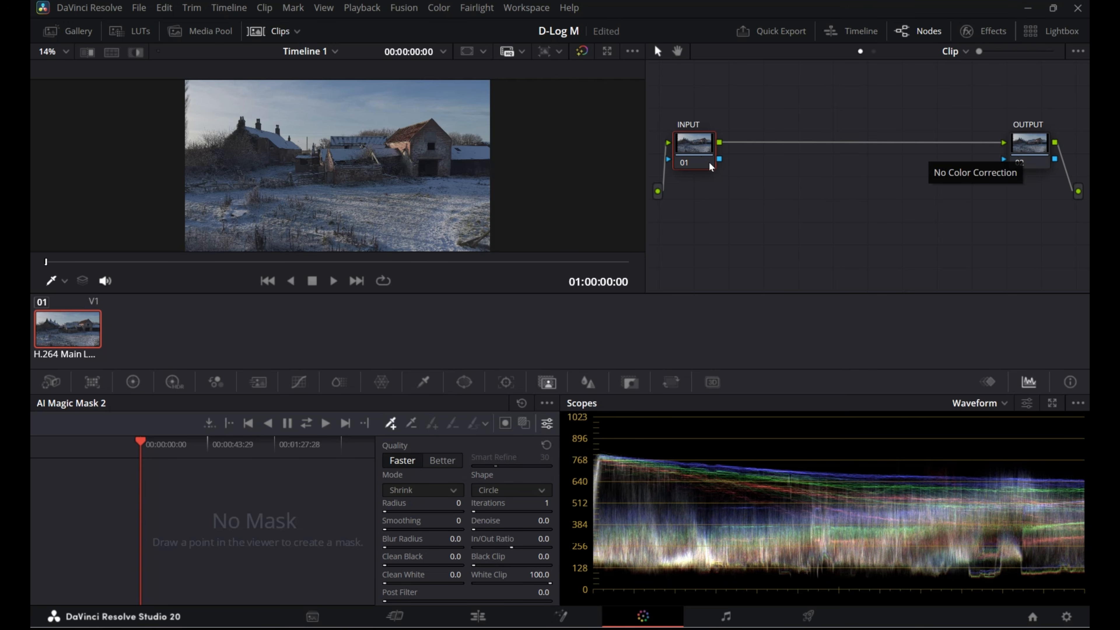
click(969, 31)
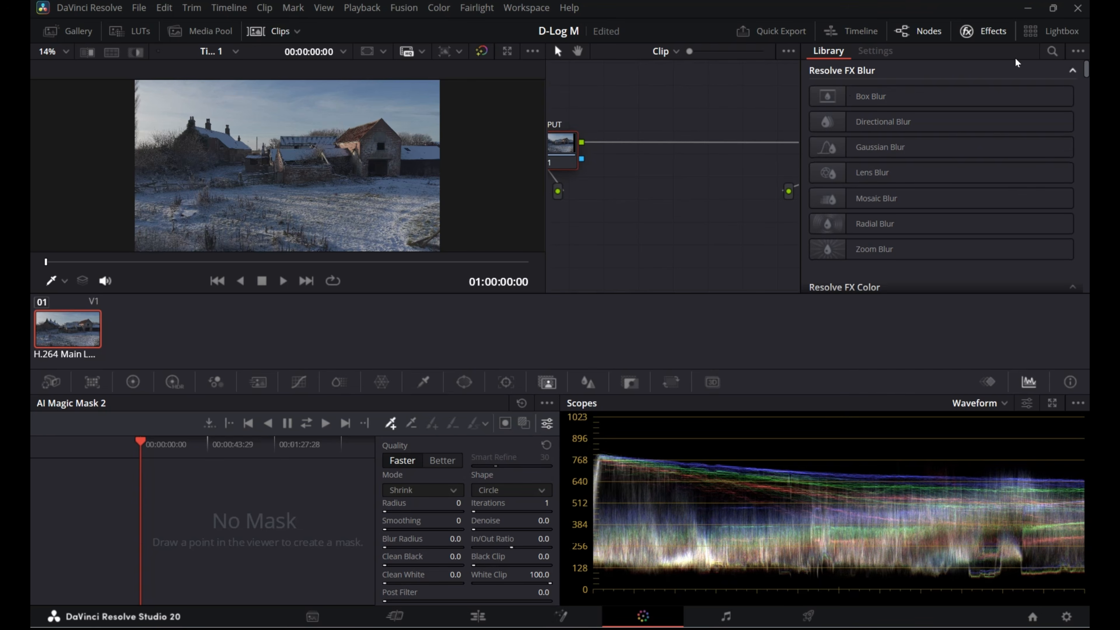
click(993, 31)
drag(1035, 144, 765, 148)
click(983, 31)
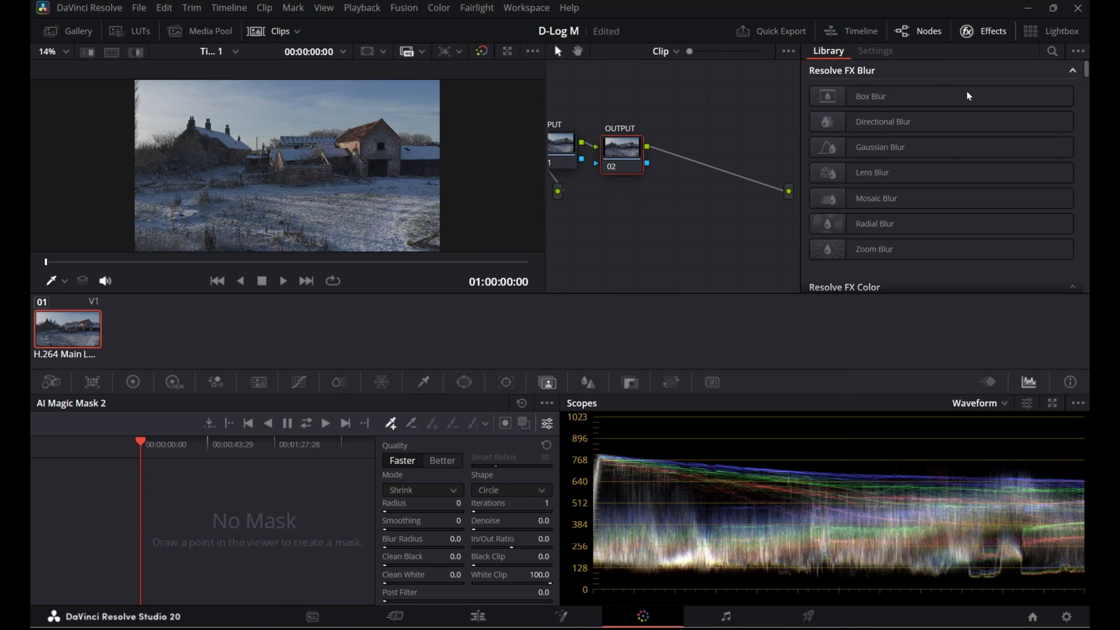
- Search the effects for "Color", apply Color Space Transform to both the INPUT and OUTPUT nodes, and space the nodes apart
click(1052, 51)
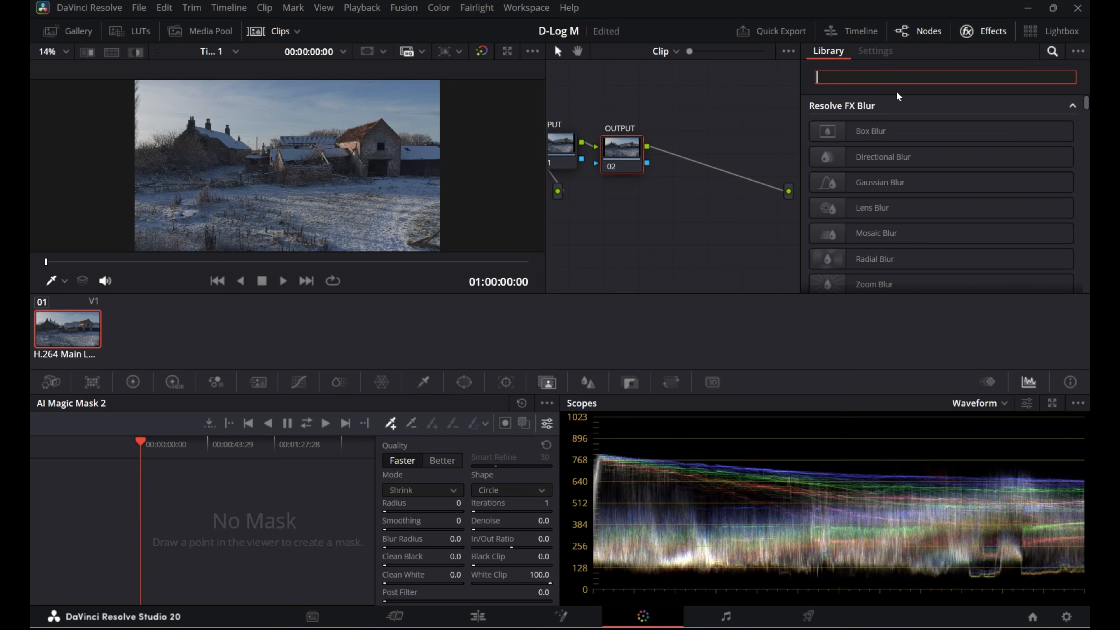
text(Color)
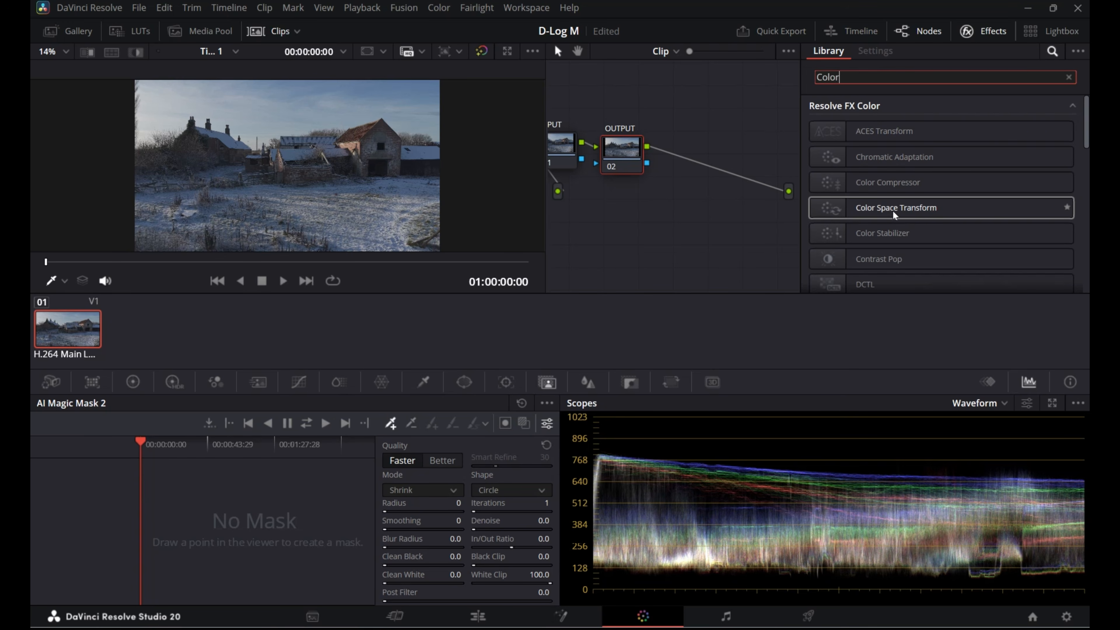
drag(888, 217, 562, 153)
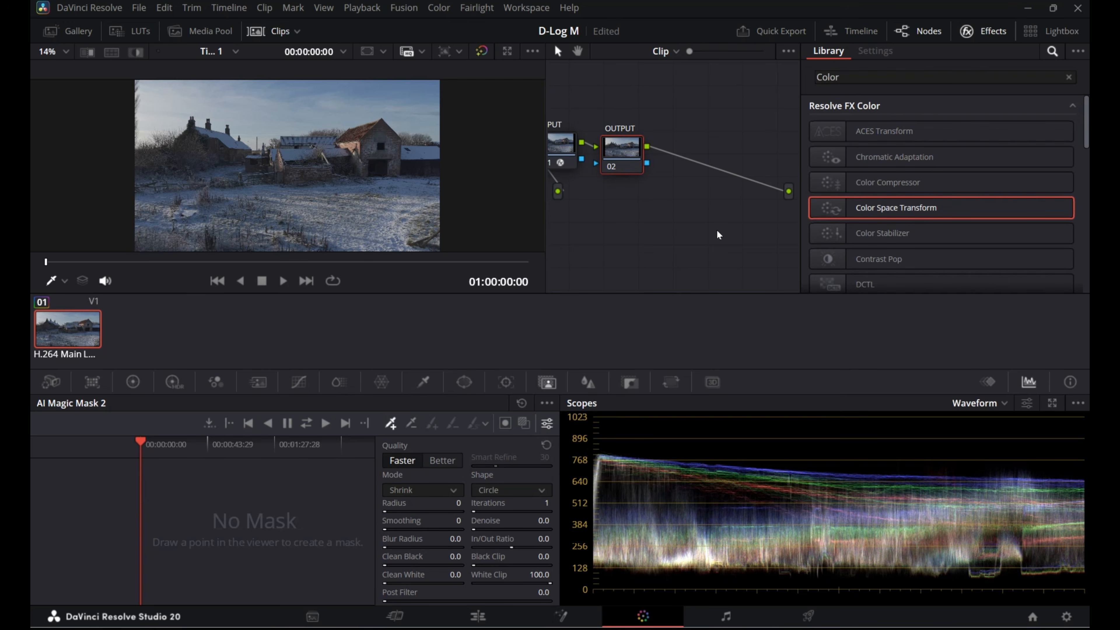
drag(1065, 207, 627, 158)
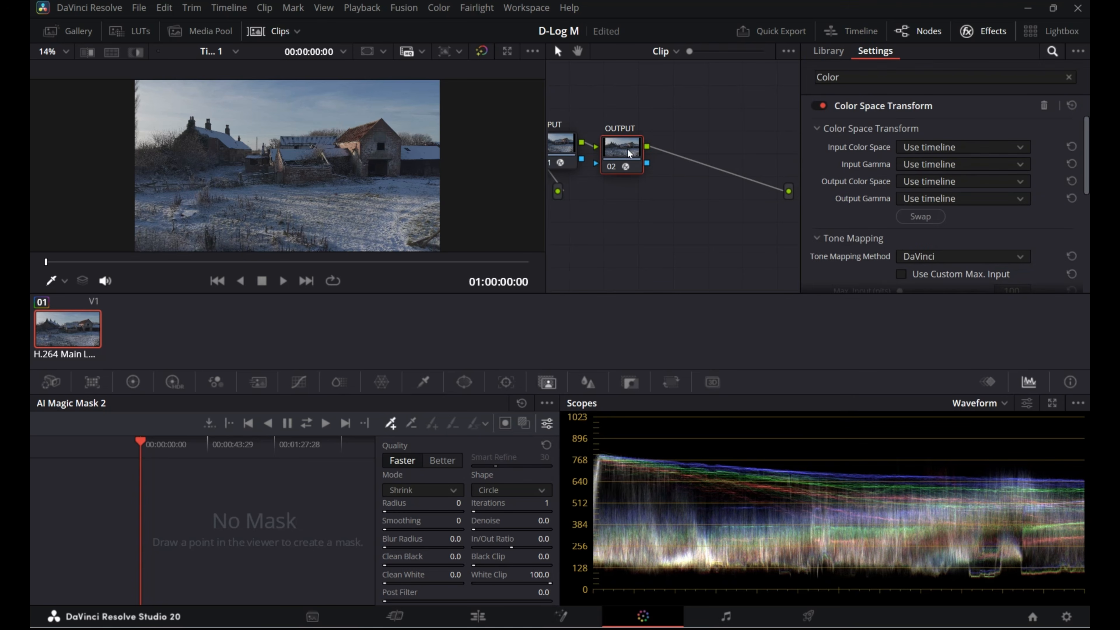
drag(629, 153, 751, 151)
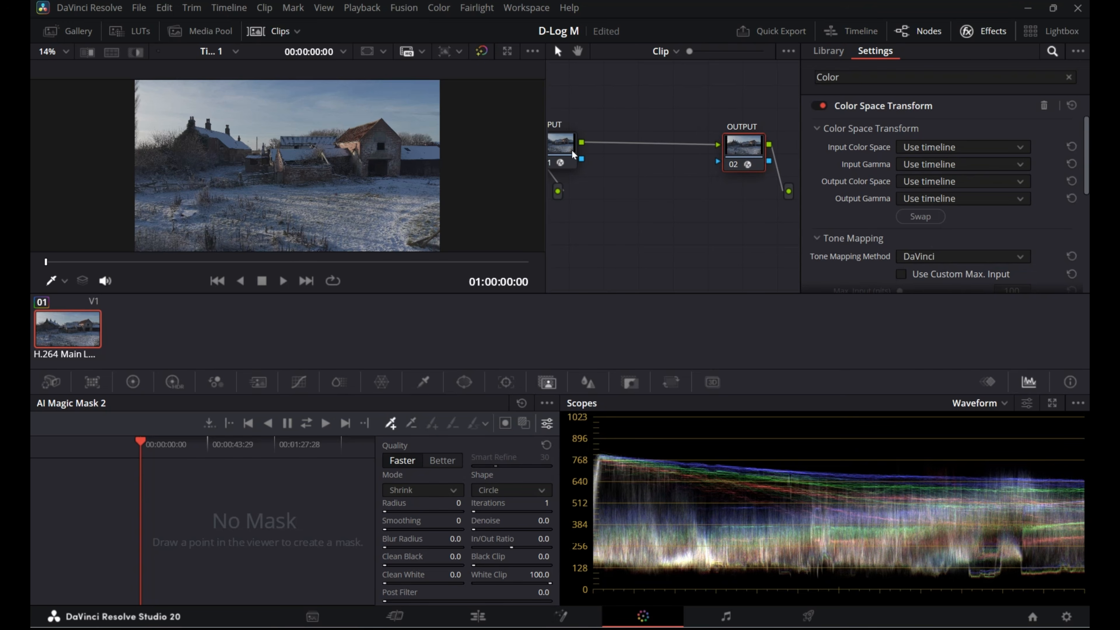
drag(561, 148, 607, 148)
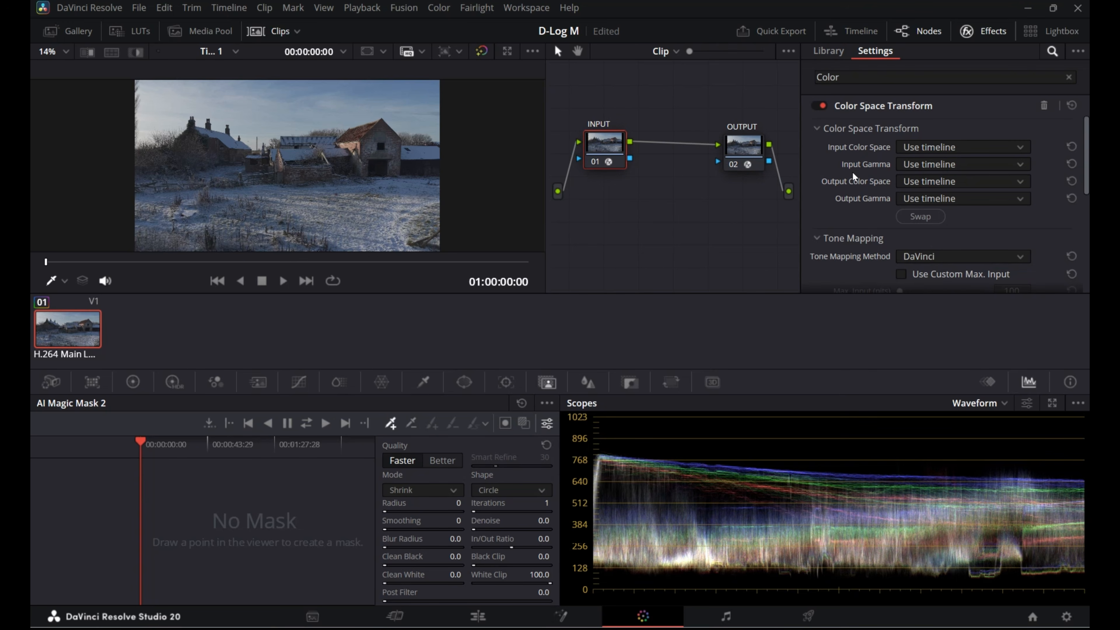
- Set the input color space of the INPUT node's Color Space Transform to DJI D-Gamut
click(942, 147)
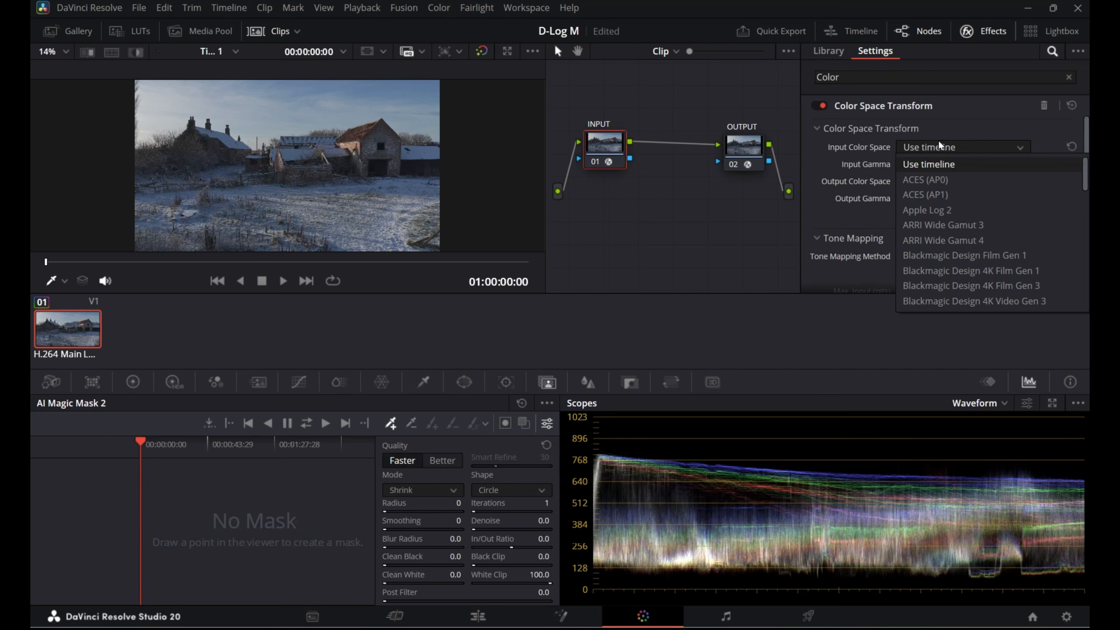
scroll(977, 209, down, 5)
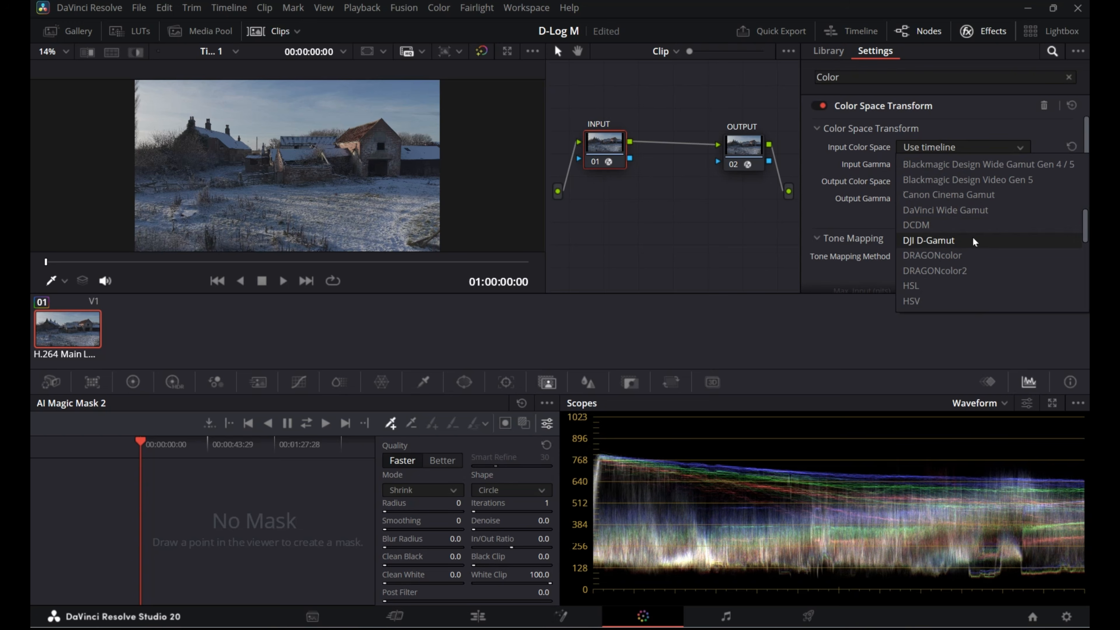
click(948, 242)
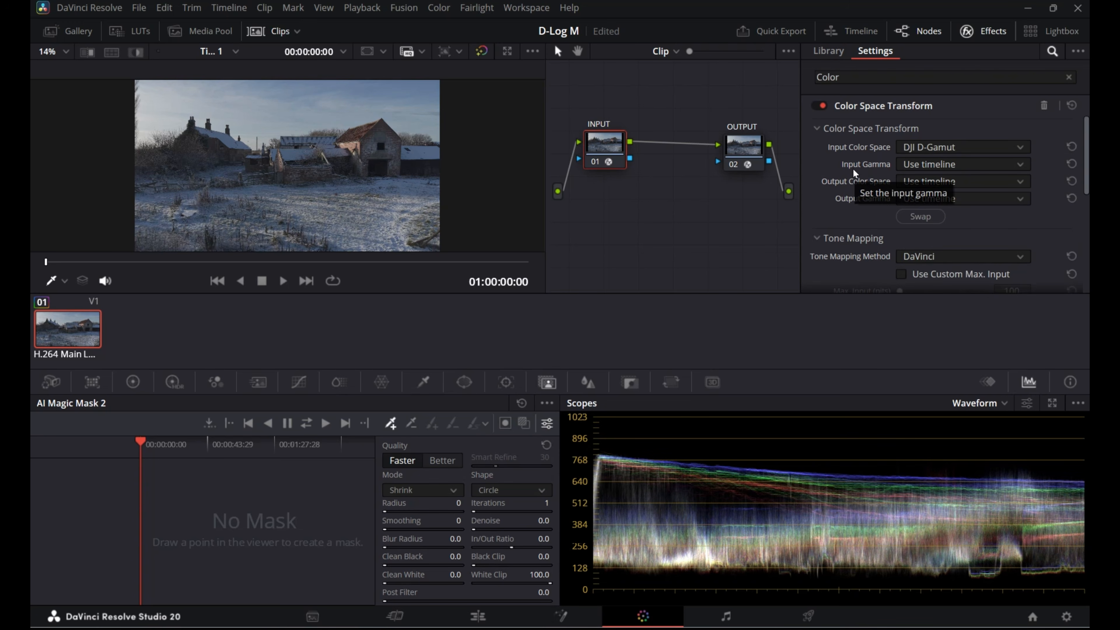
- Set the input gamma of the INPUT node's Color Space Transform to Rec.709
click(928, 171)
scroll(979, 222, down, 2)
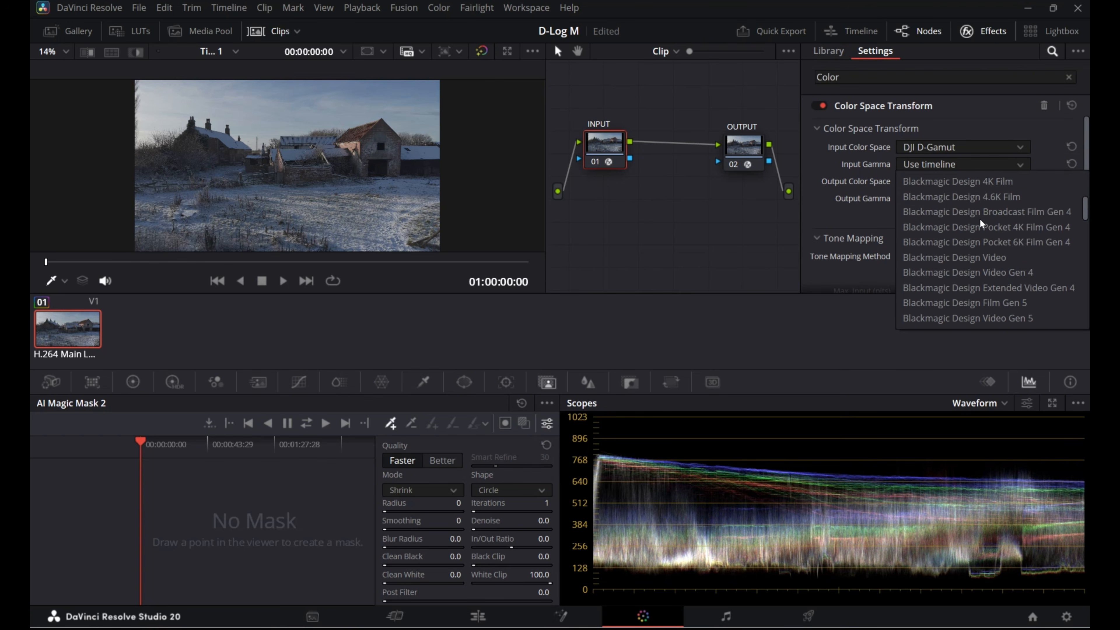
scroll(981, 224, down, 5)
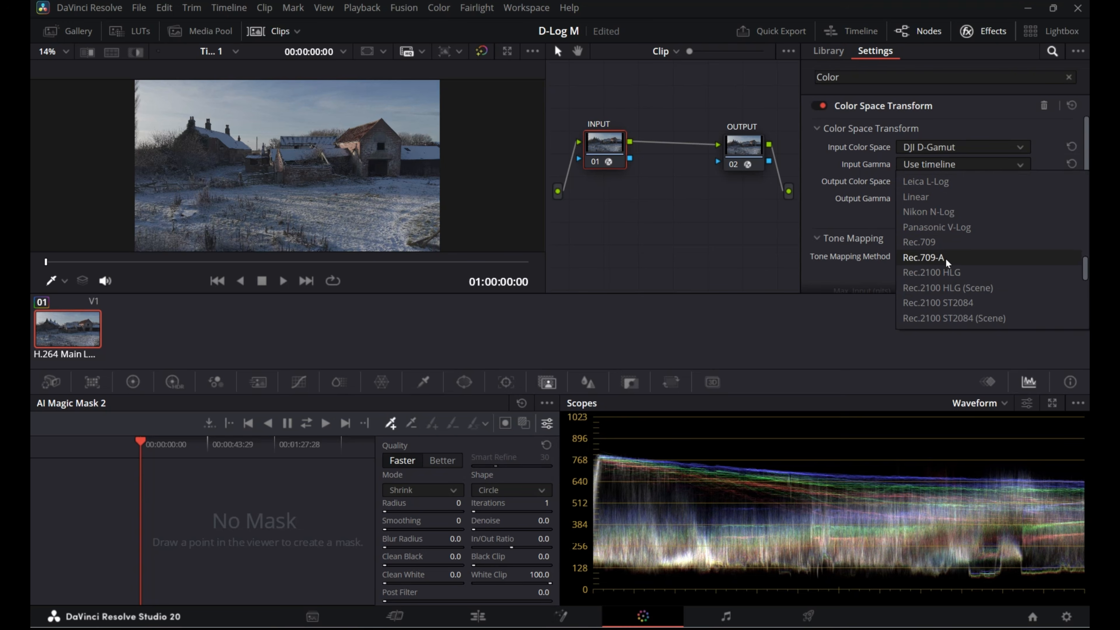
click(945, 242)
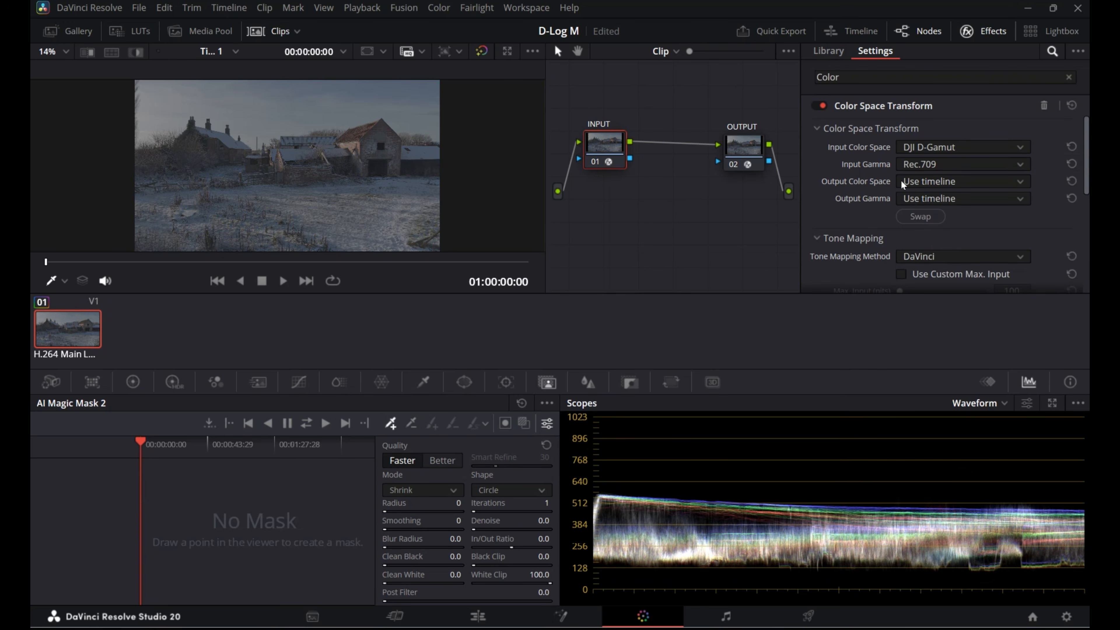
- Set the INPUT node's output color space to DaVinci Wide Gamut and its output gamma to DaVinci Intermediate
click(938, 185)
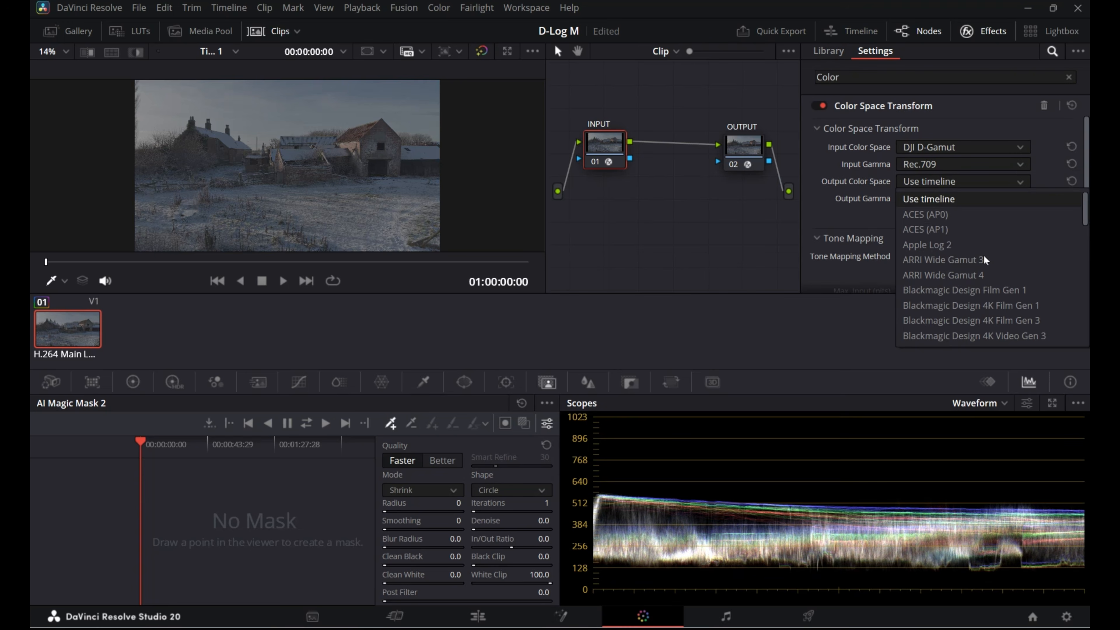
scroll(987, 264, down, 2)
scroll(987, 264, down, 3)
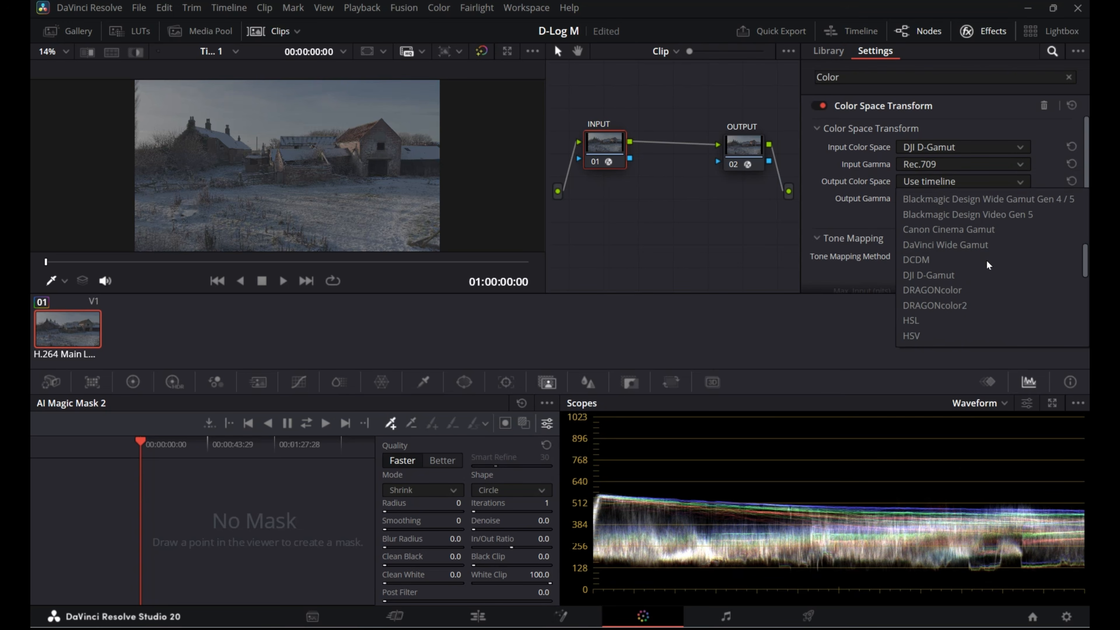
click(937, 246)
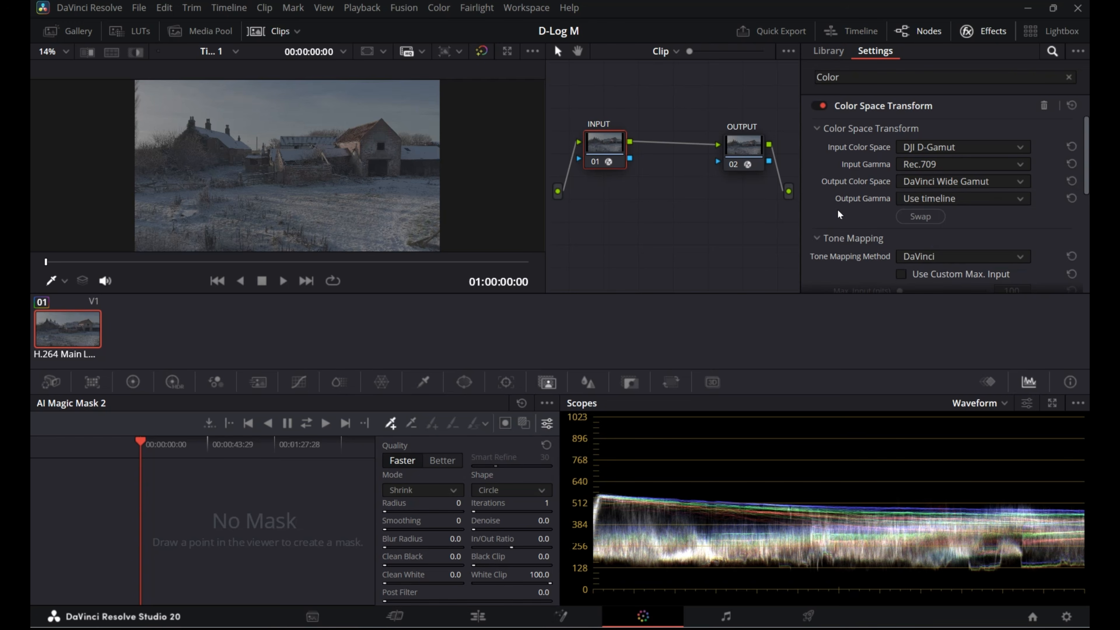
click(938, 200)
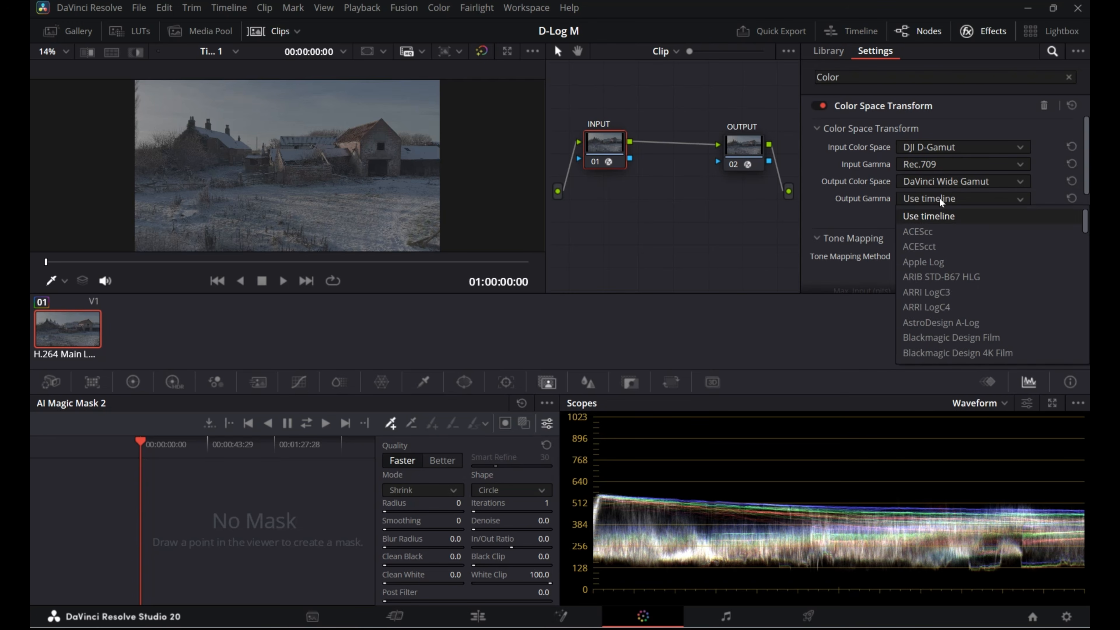
scroll(966, 286, down, 5)
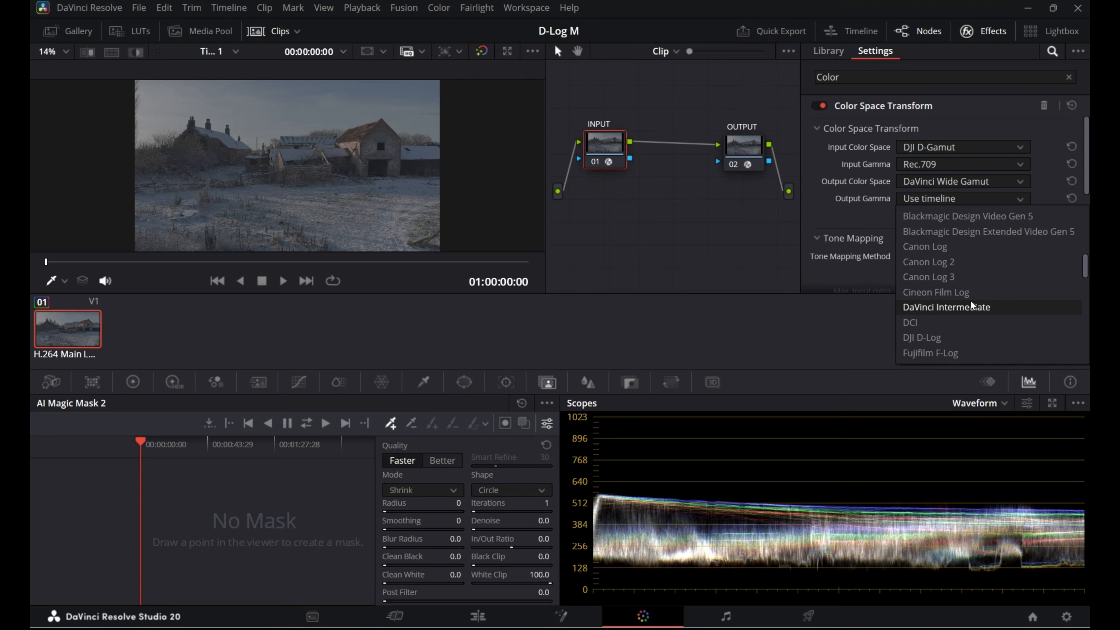
click(969, 307)
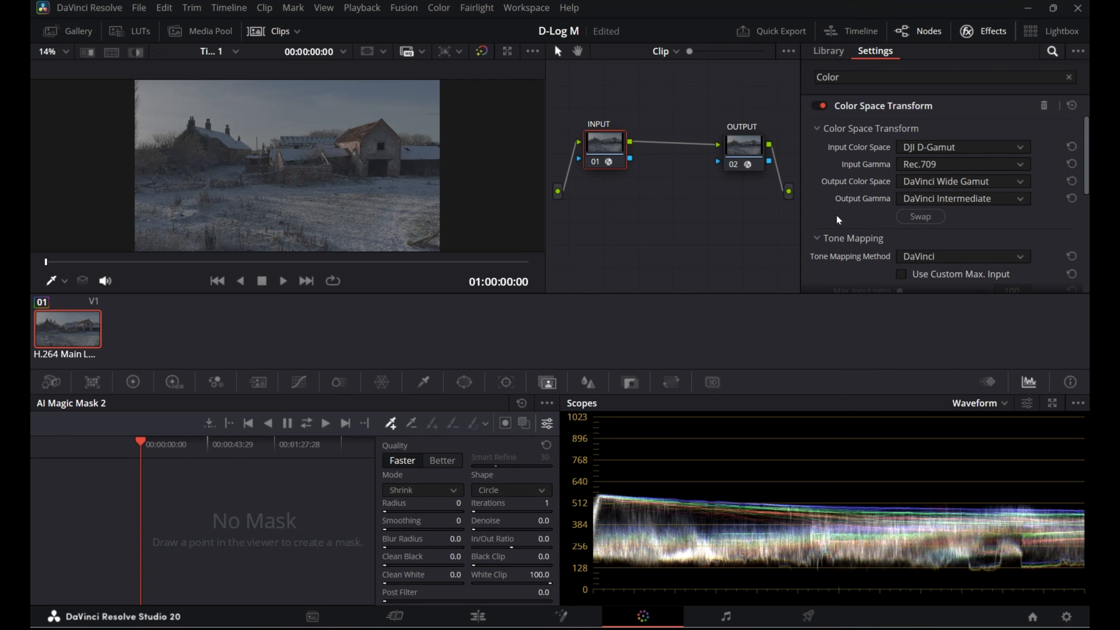
- On the OUTPUT node's Color Space Transform, set the input color space to DaVinci Wide Gamut and input gamma to DaVinci Intermediate
click(744, 149)
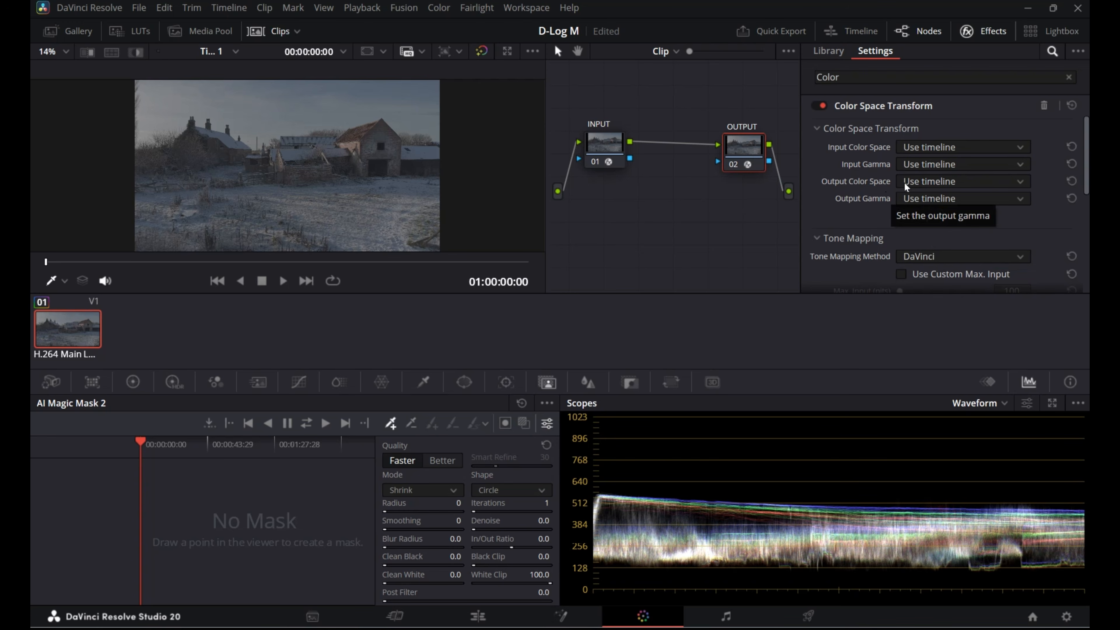
click(944, 147)
scroll(969, 246, down, 3)
scroll(969, 246, down, 1)
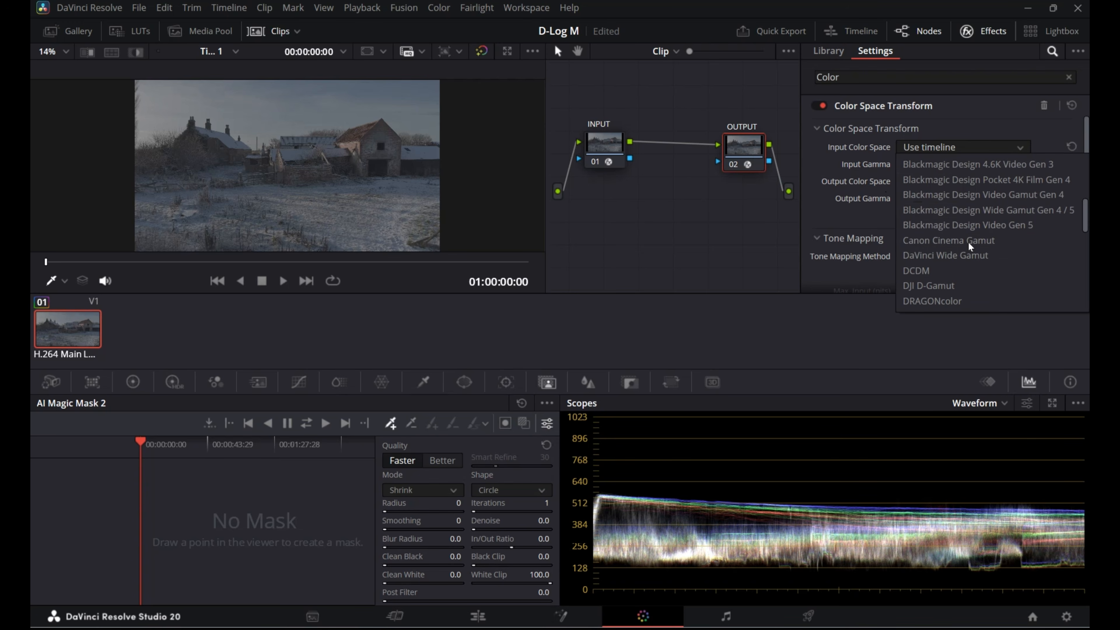
click(955, 257)
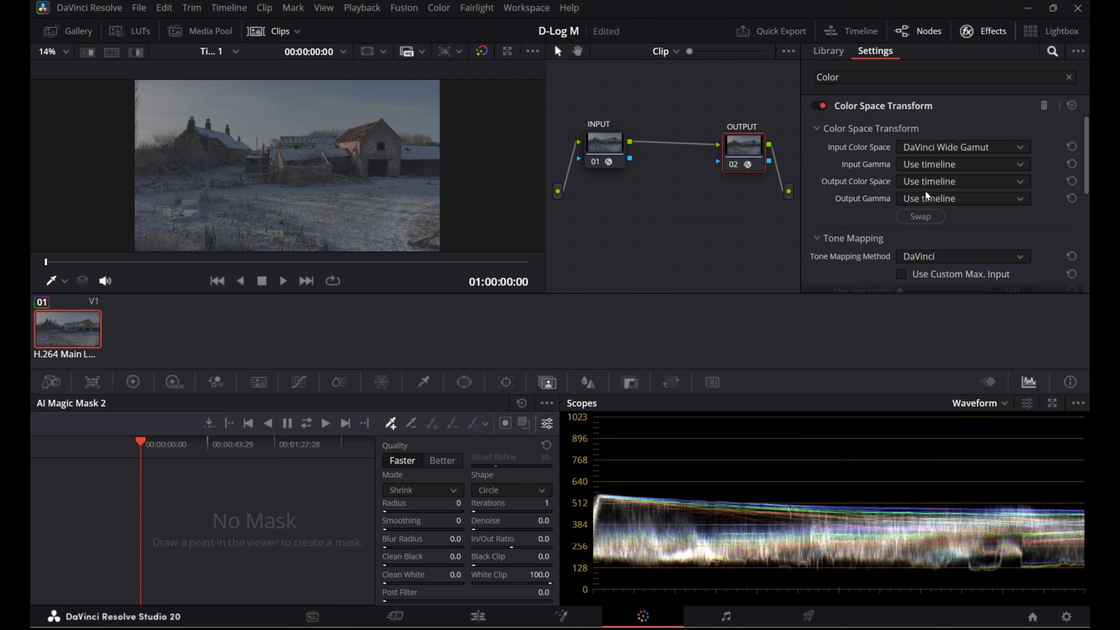
click(951, 164)
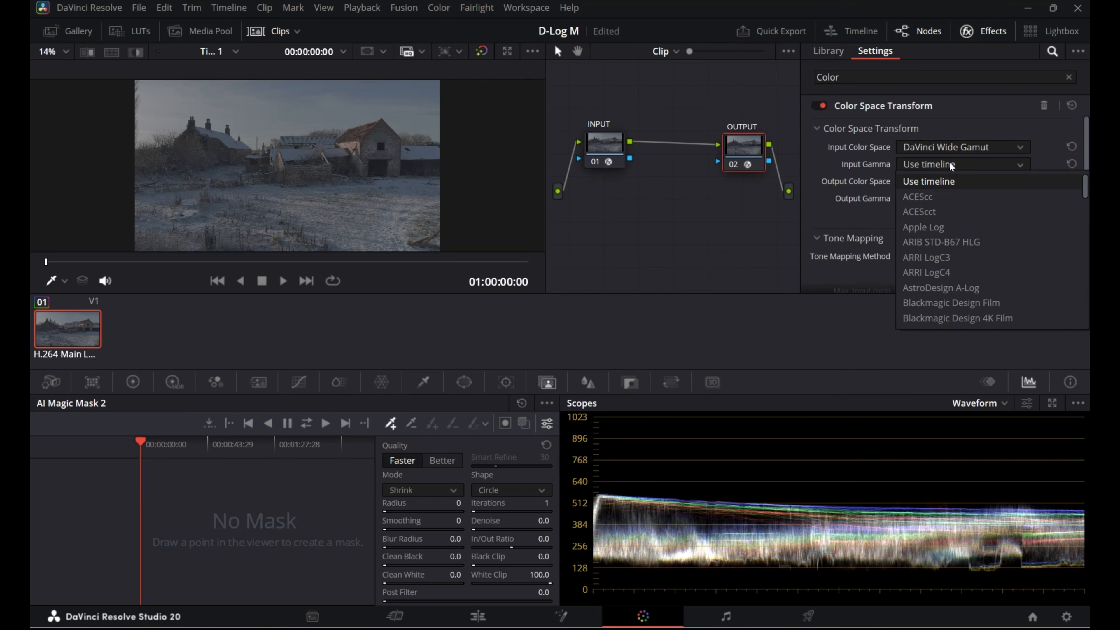
scroll(982, 247, down, 5)
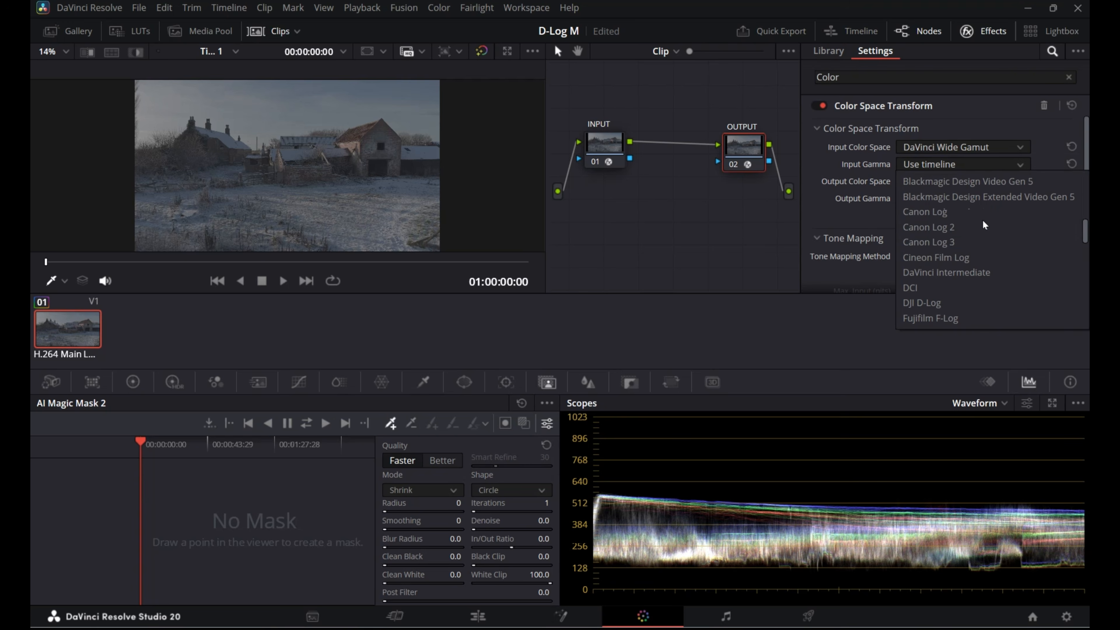
click(983, 272)
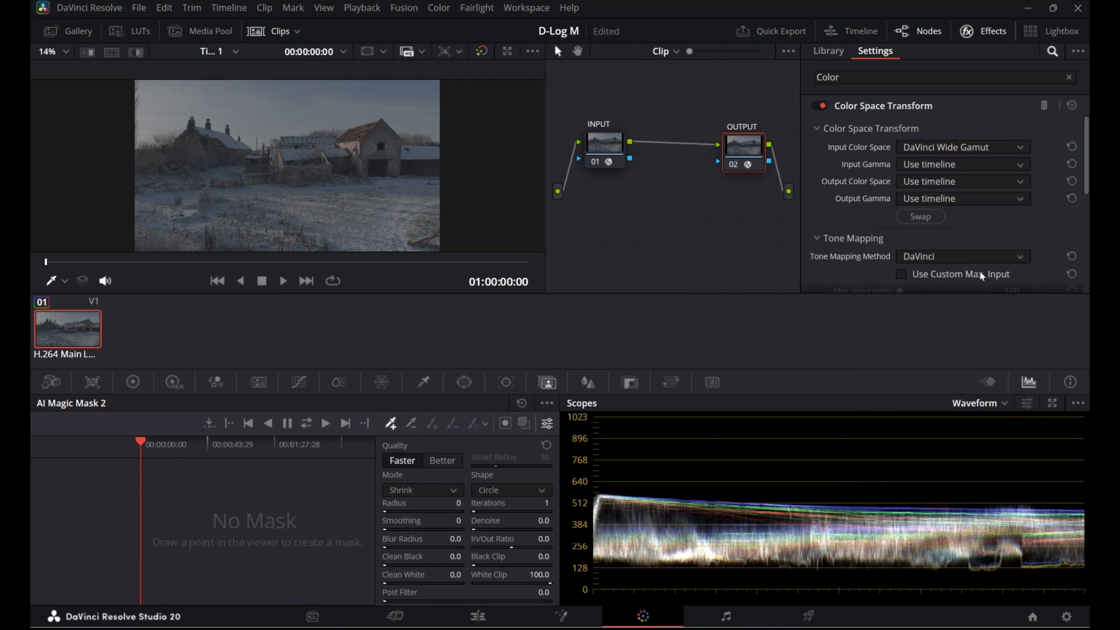
- Set the OUTPUT node's output color space to Rec.709 and its output gamma to Gamma 2.2
click(911, 183)
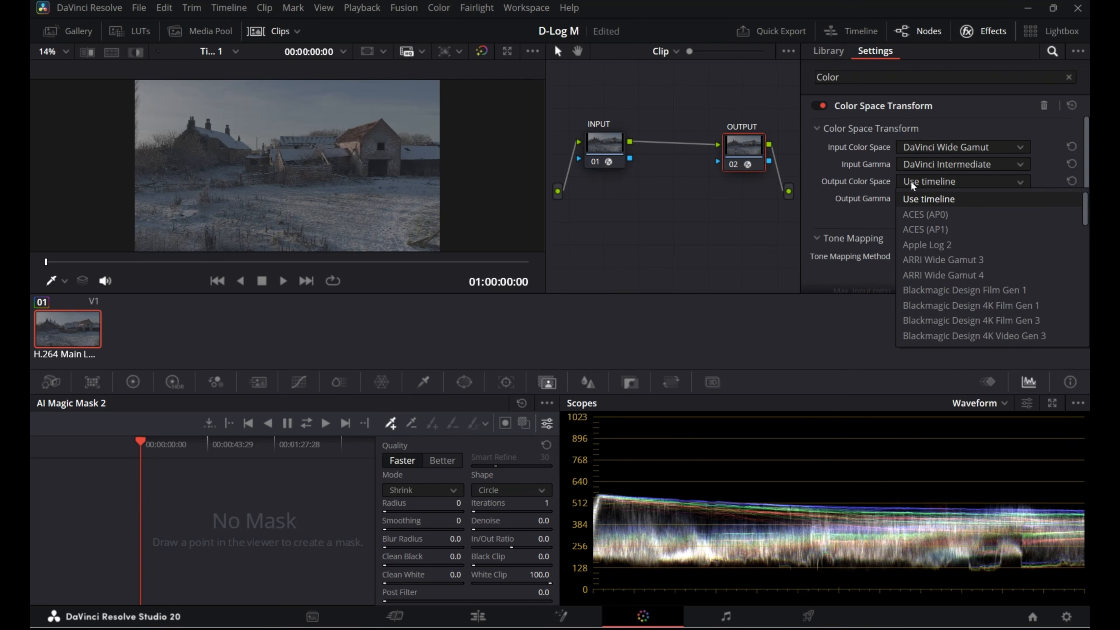
scroll(950, 254, down, 5)
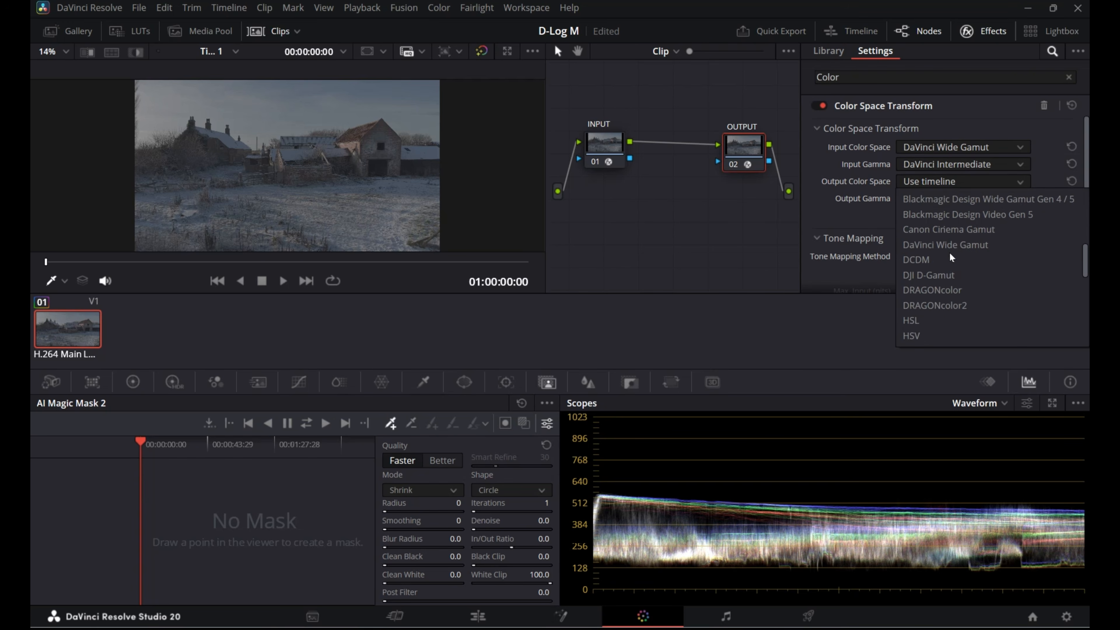
scroll(950, 257, down, 3)
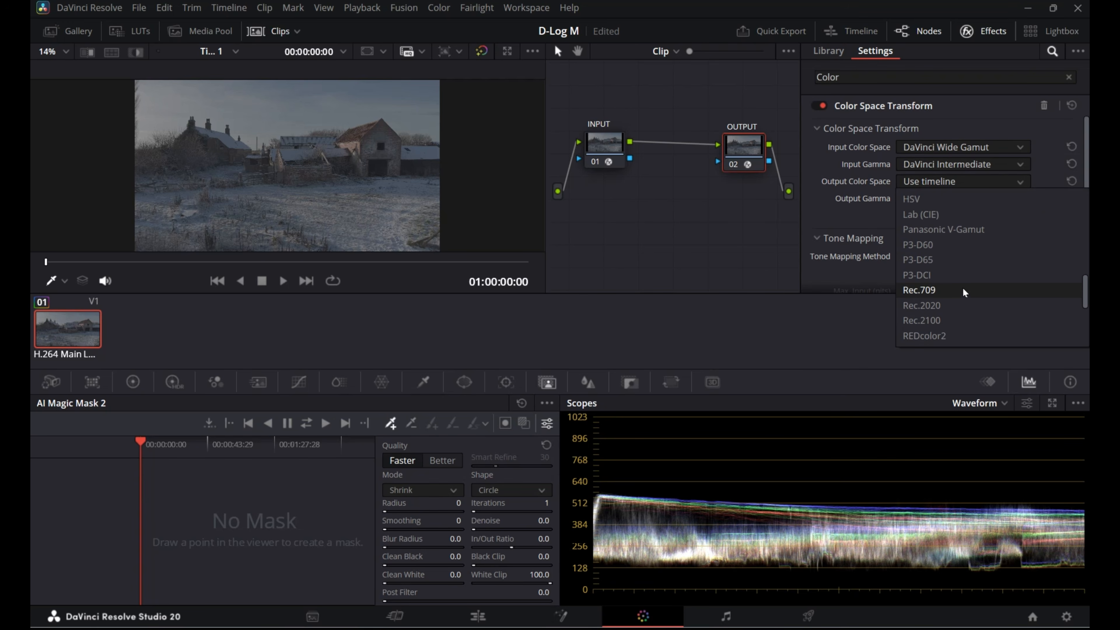
click(963, 290)
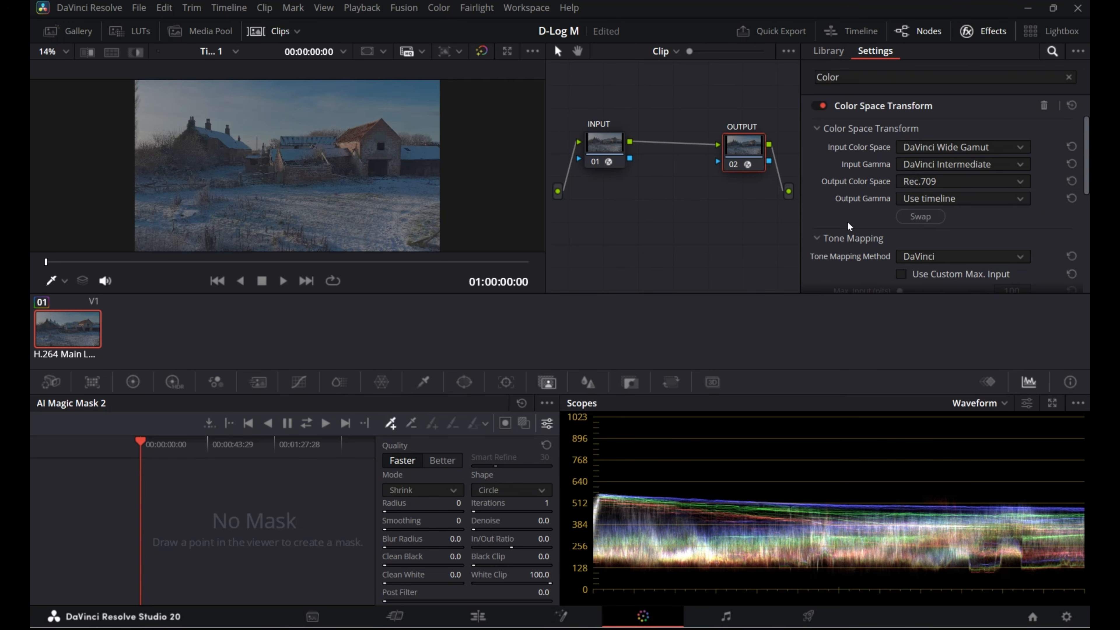
click(915, 199)
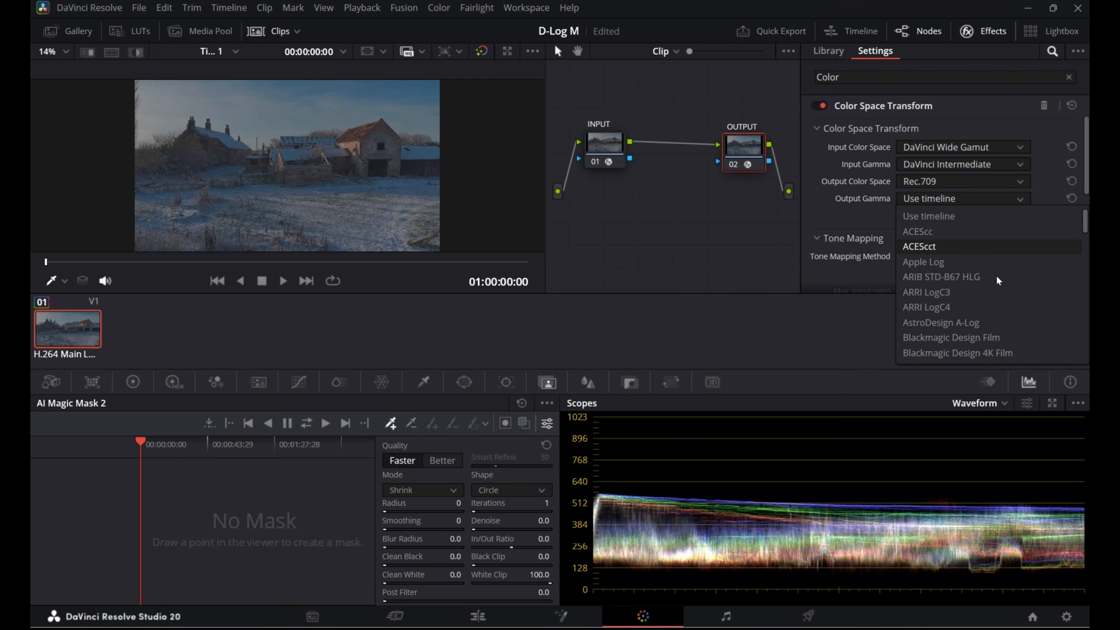
scroll(998, 281, down, 5)
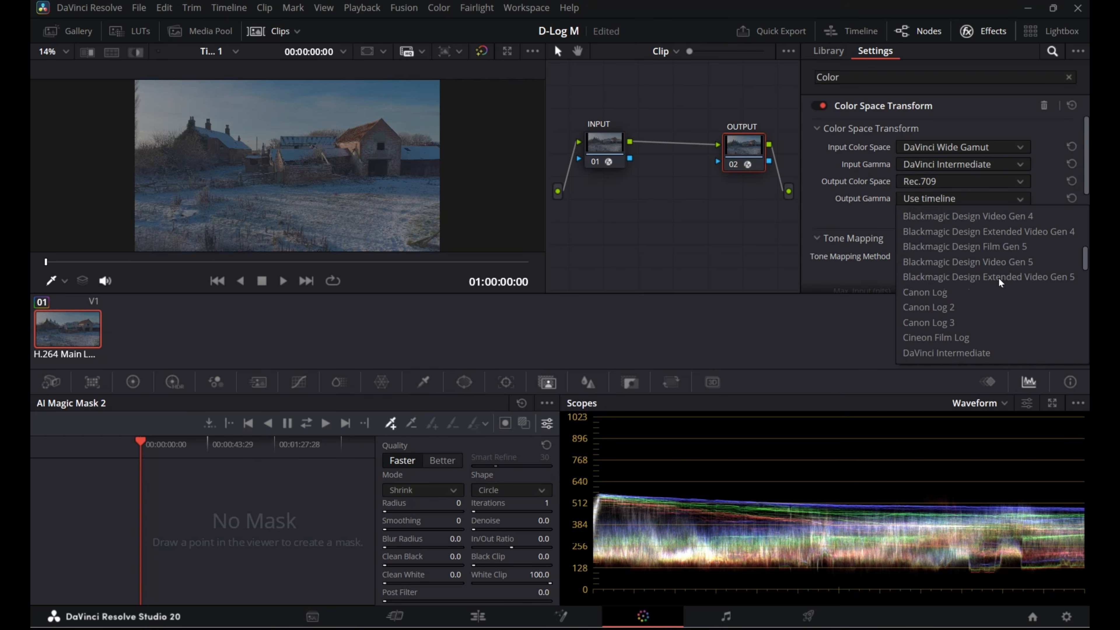
scroll(1000, 283, down, 3)
click(969, 338)
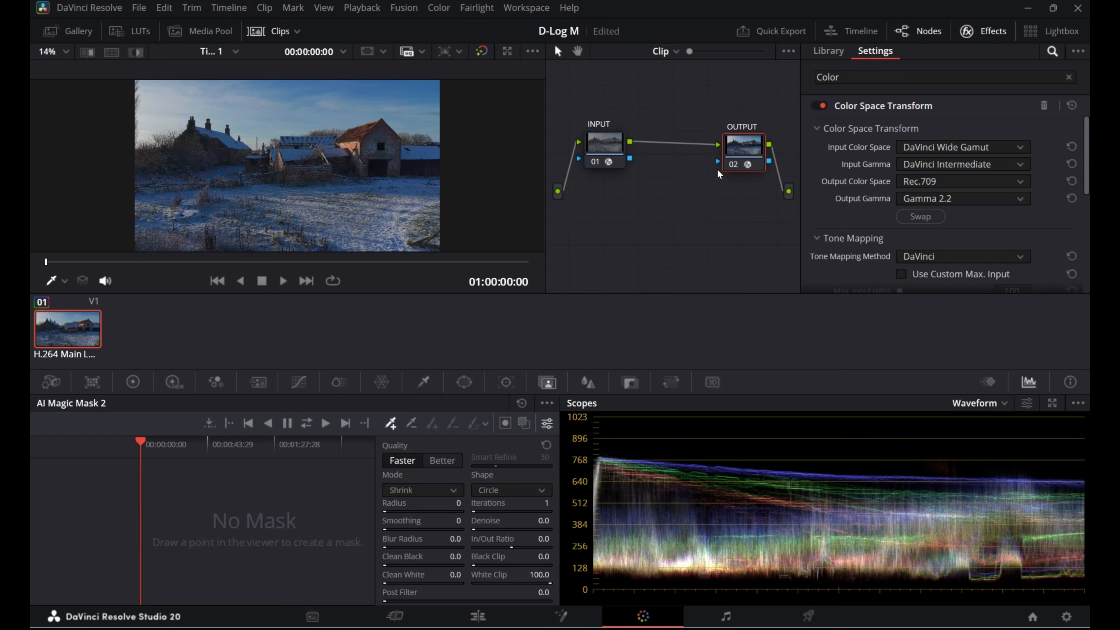
- Disable and re-enable the OUTPUT node to compare the image with and without its transform
key(ctrl+d)
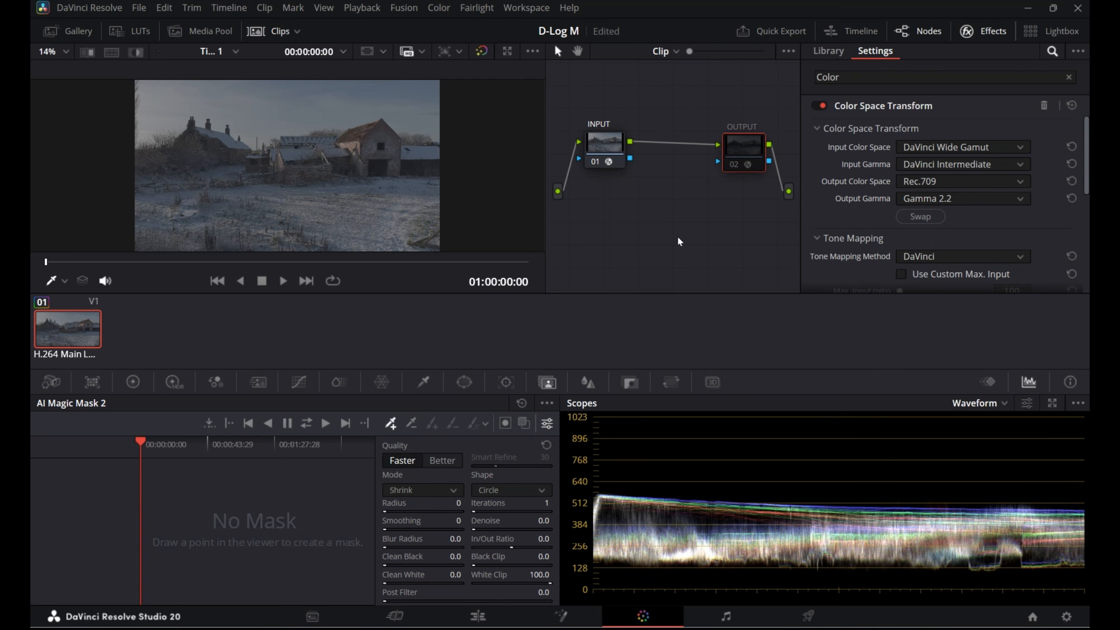
key(ctrl+d)
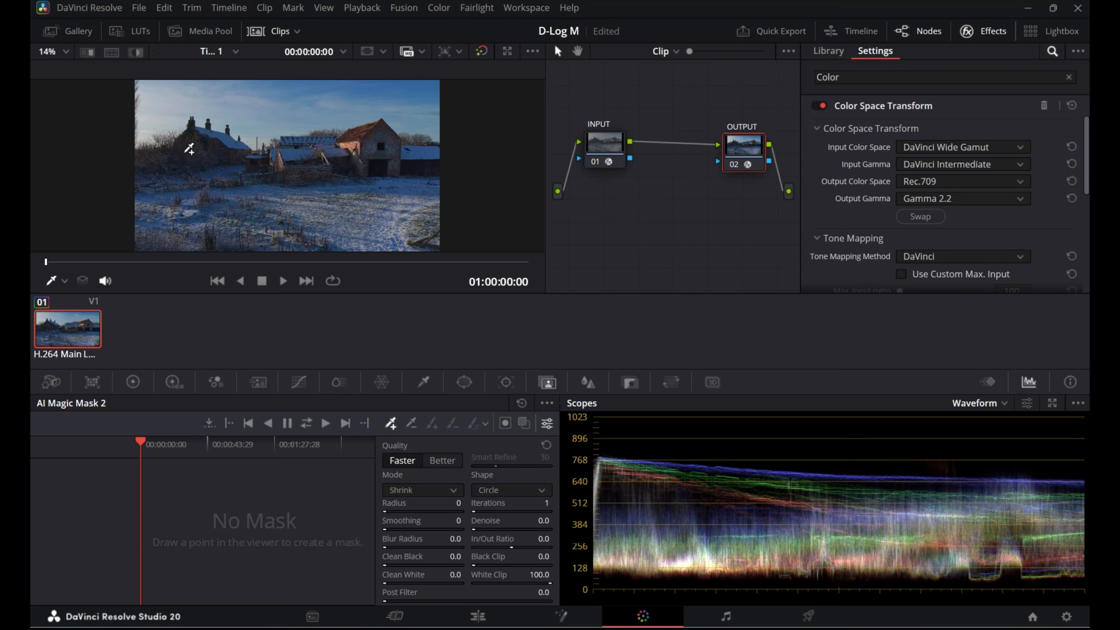
- Hide the effects library and move the INPUT and OUTPUT nodes far apart to make room between them
click(967, 31)
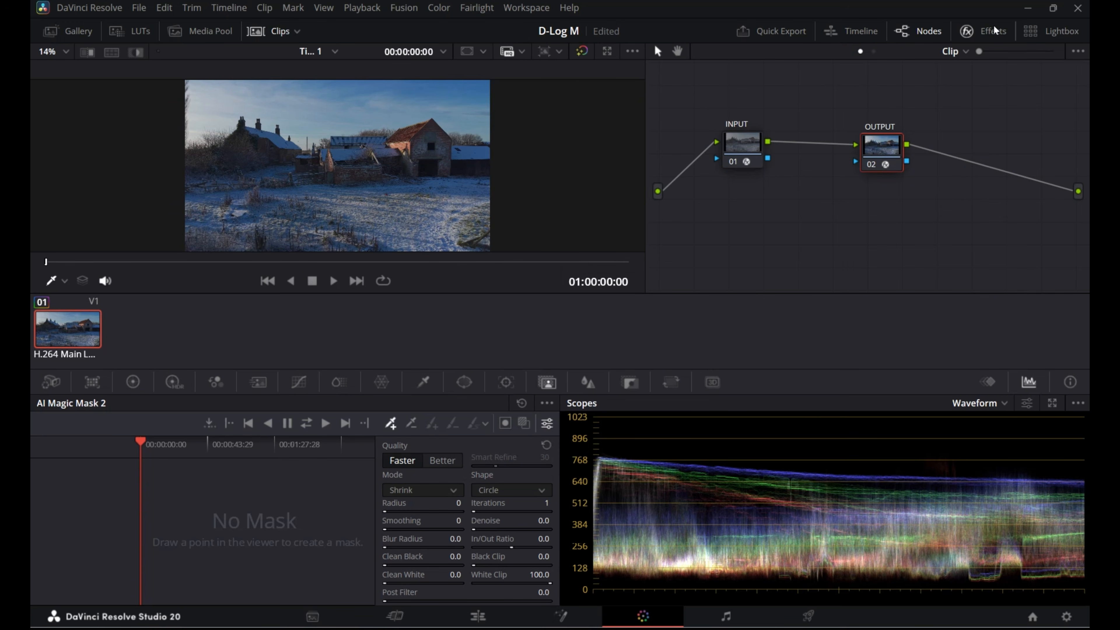
drag(880, 135, 1022, 126)
drag(740, 145, 702, 140)
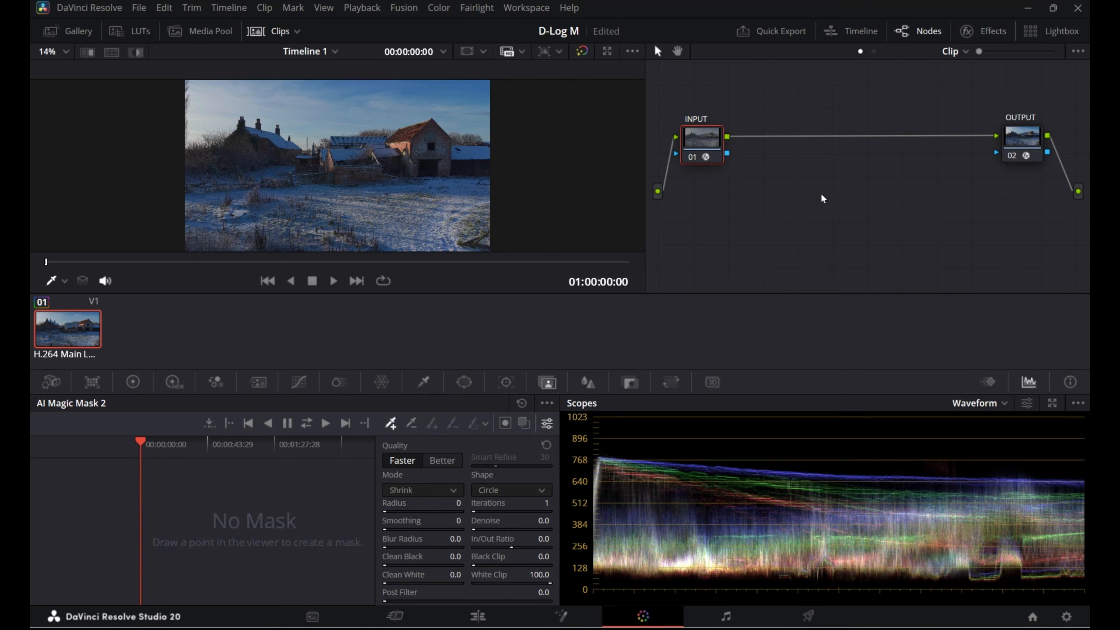
- Add three serial nodes between INPUT and OUTPUT and space them evenly along the chain
key(alt+s)
key(alt+s)
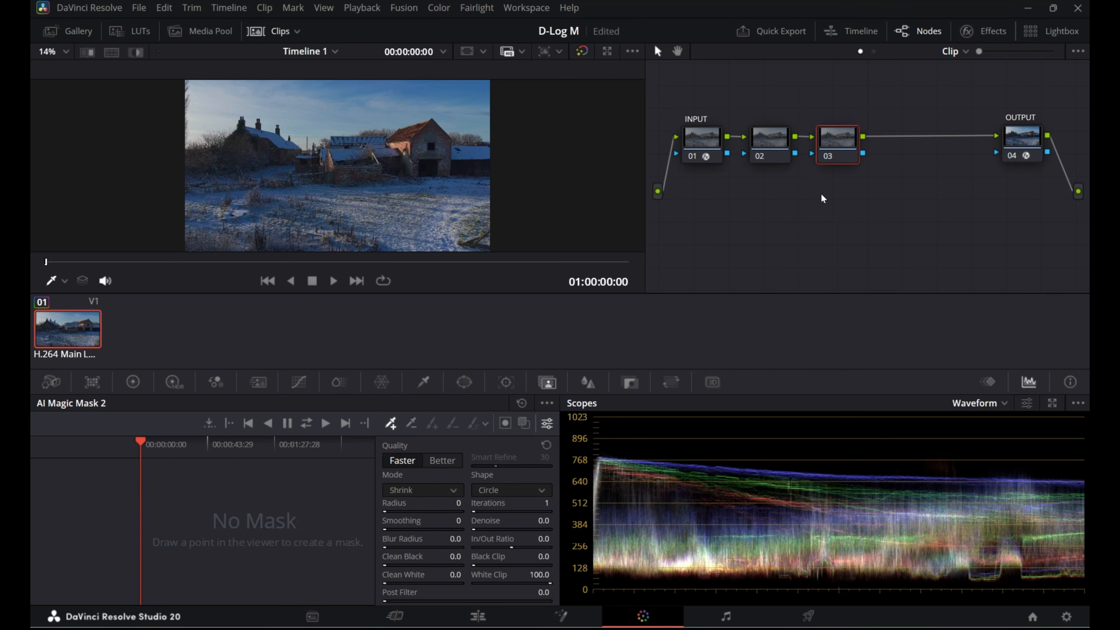
key(alt+s)
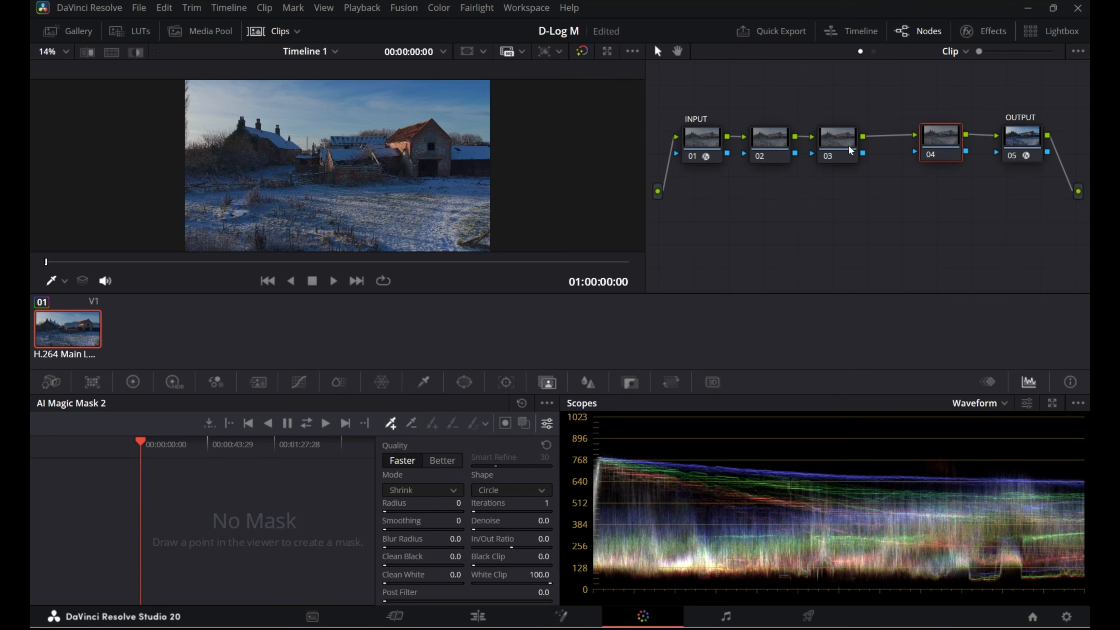
drag(848, 147, 868, 145)
drag(772, 142, 779, 140)
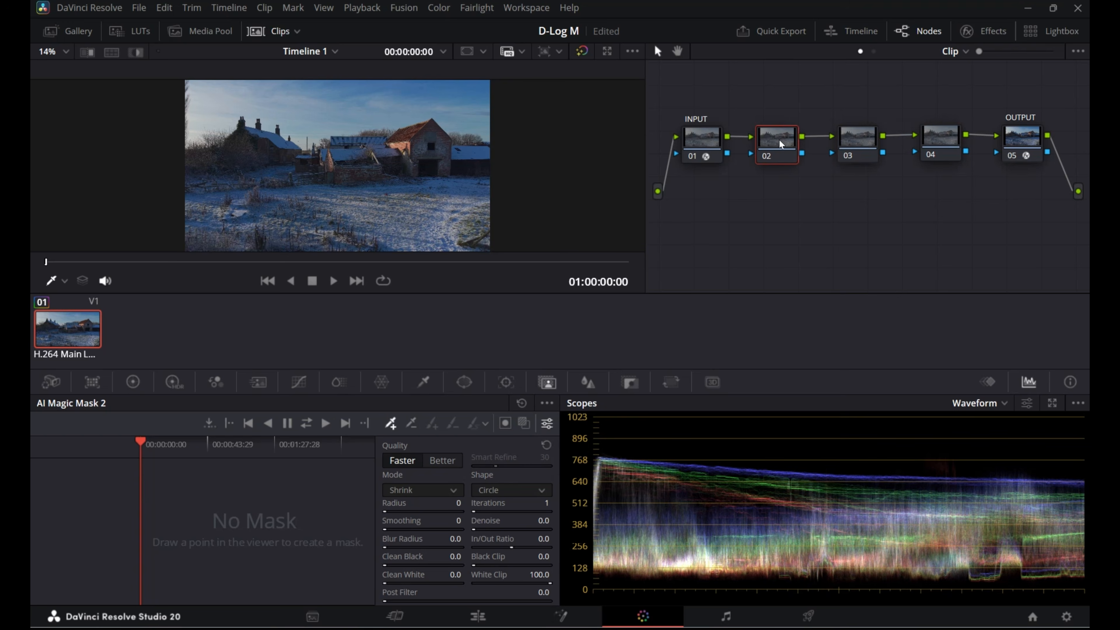
- Label the first node after INPUT as EXP
right_click(778, 139)
click(802, 165)
text(EXP)
key(Return)
- Label node 03, directly after EXP, as WB
click(842, 144)
right_click(854, 141)
click(877, 166)
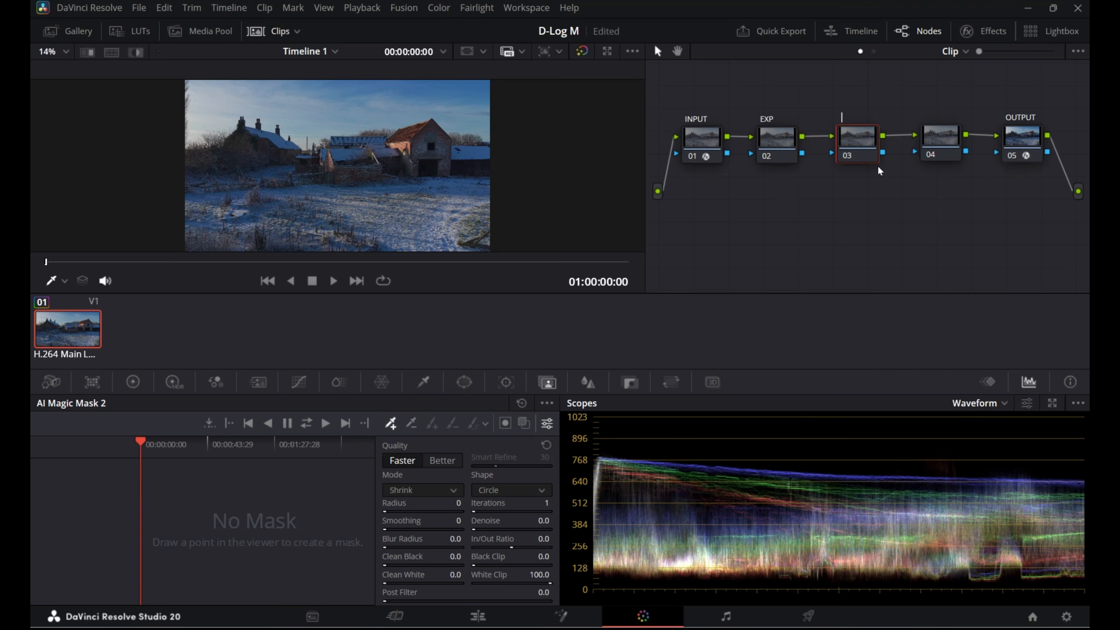
text(WB)
key(Return)
- Label node 04, directly before OUTPUT, as CONT, and select the INPUT node
click(936, 145)
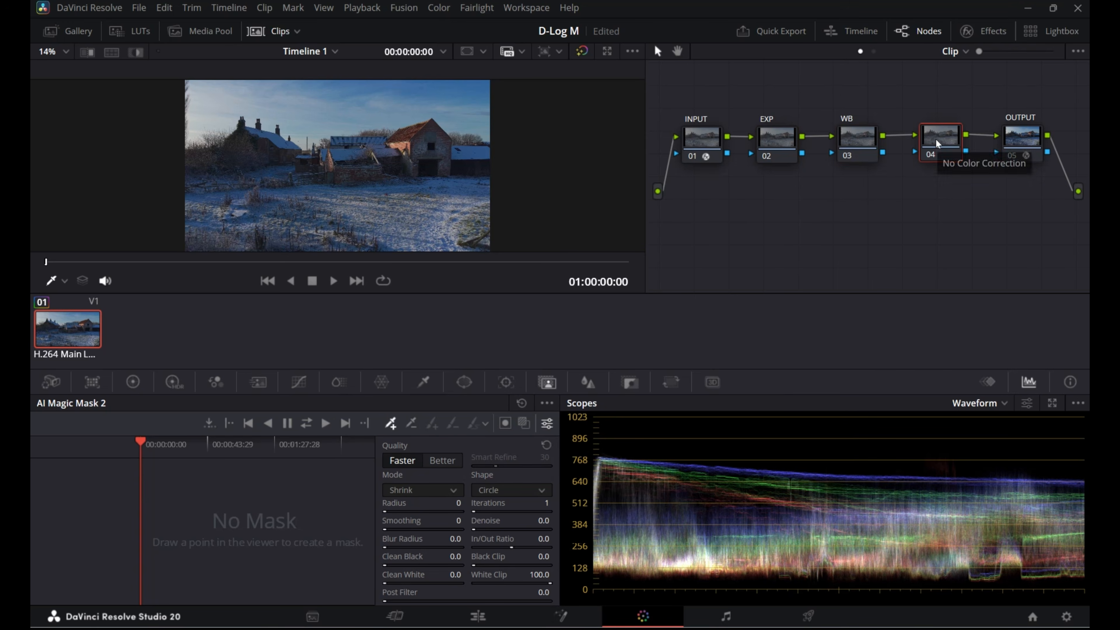
right_click(935, 139)
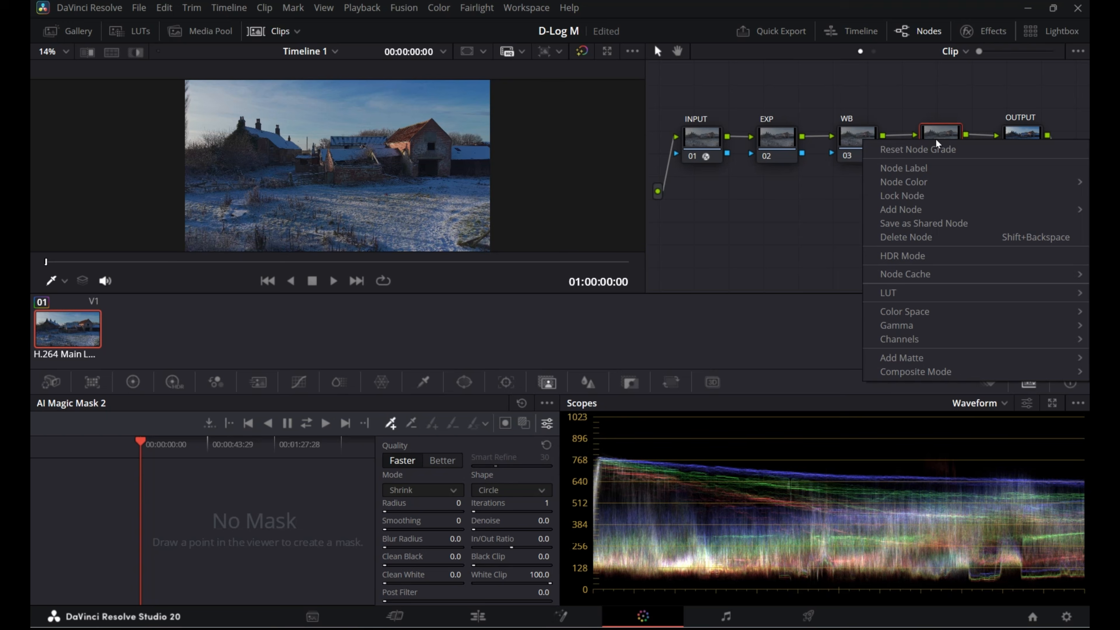
click(934, 166)
text(CONT)
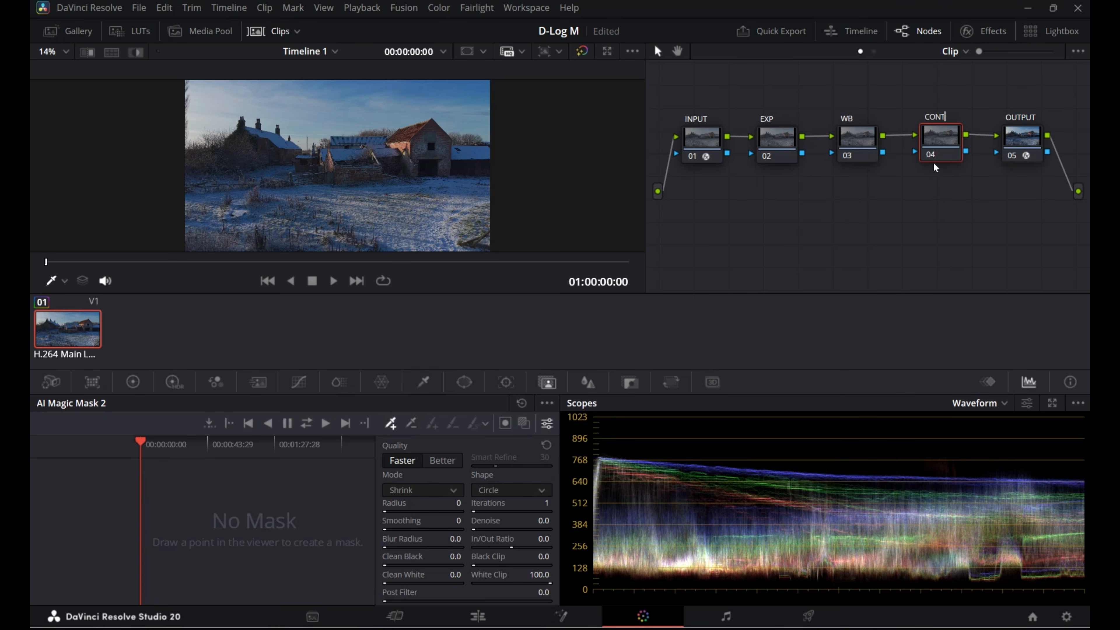
click(952, 214)
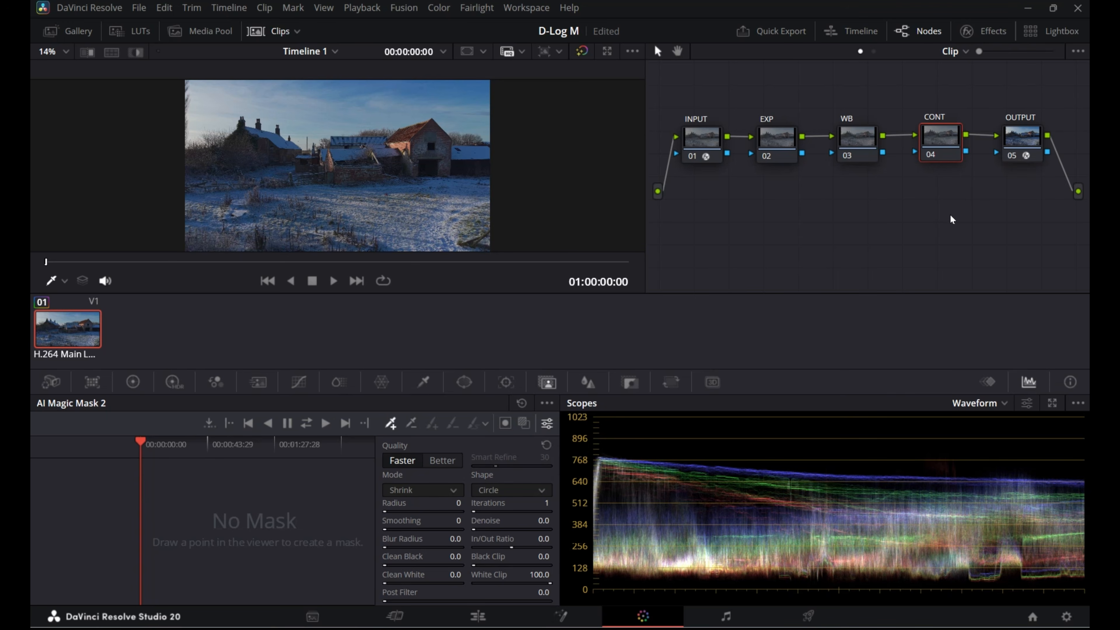
click(695, 146)
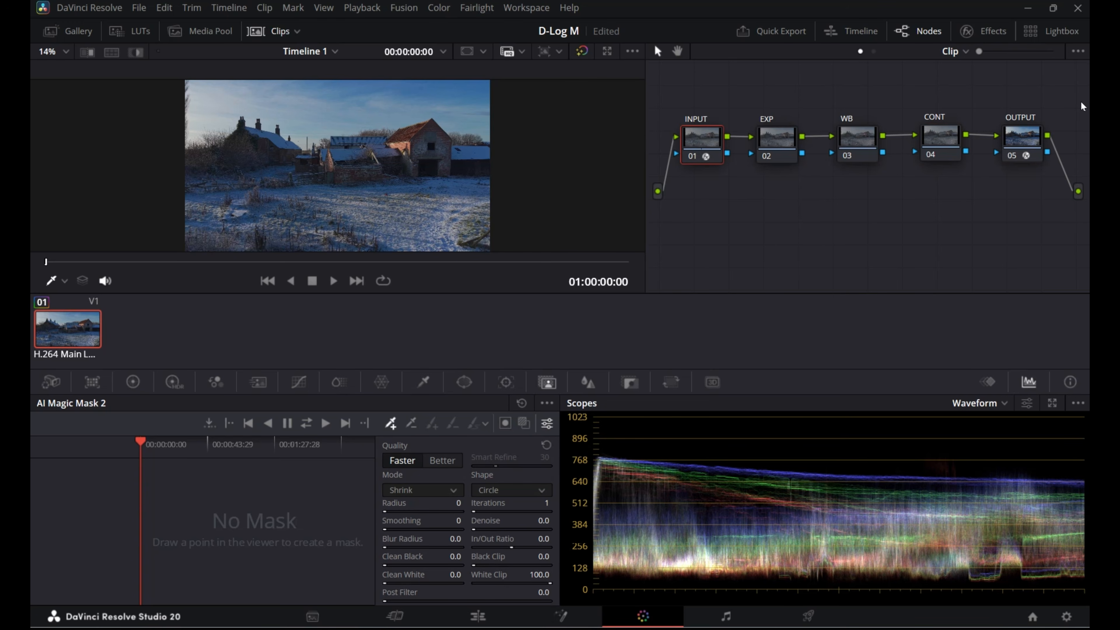
click(1021, 142)
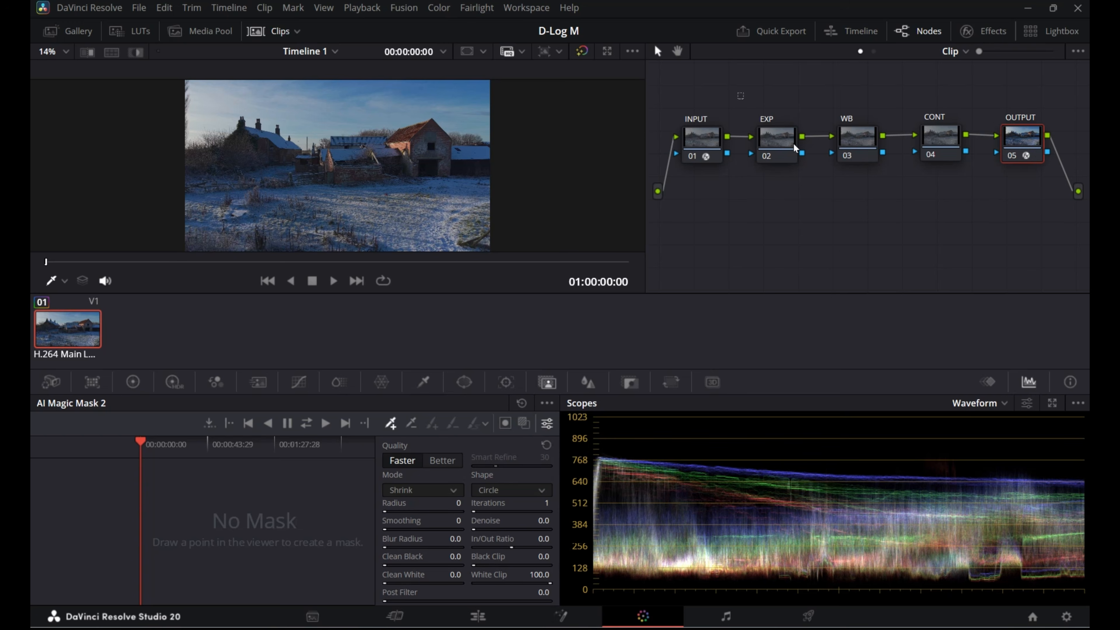
drag(794, 143, 974, 207)
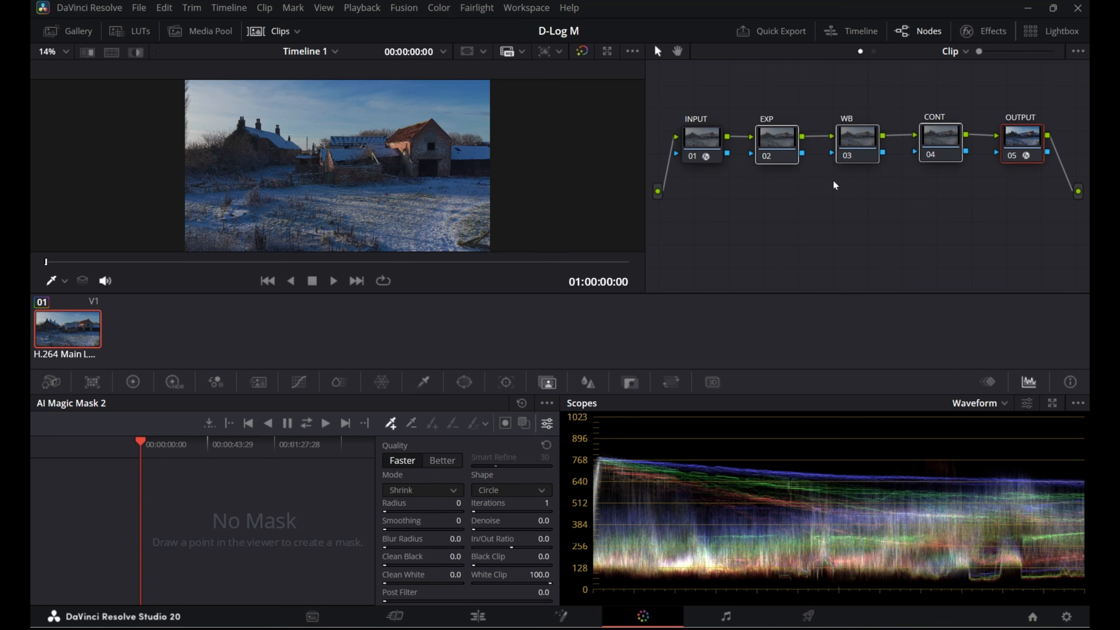
click(864, 205)
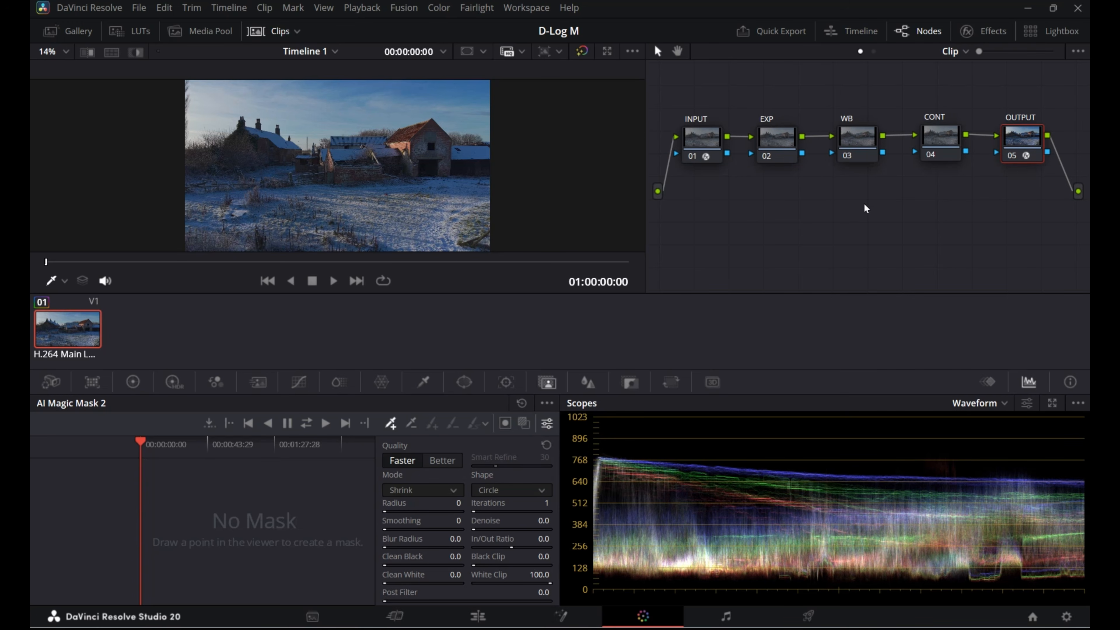
- Try lowering and raising the EXP node's Global exposure in the HDR color wheels to -0.33 and 0.65, and reset it to 0
click(774, 142)
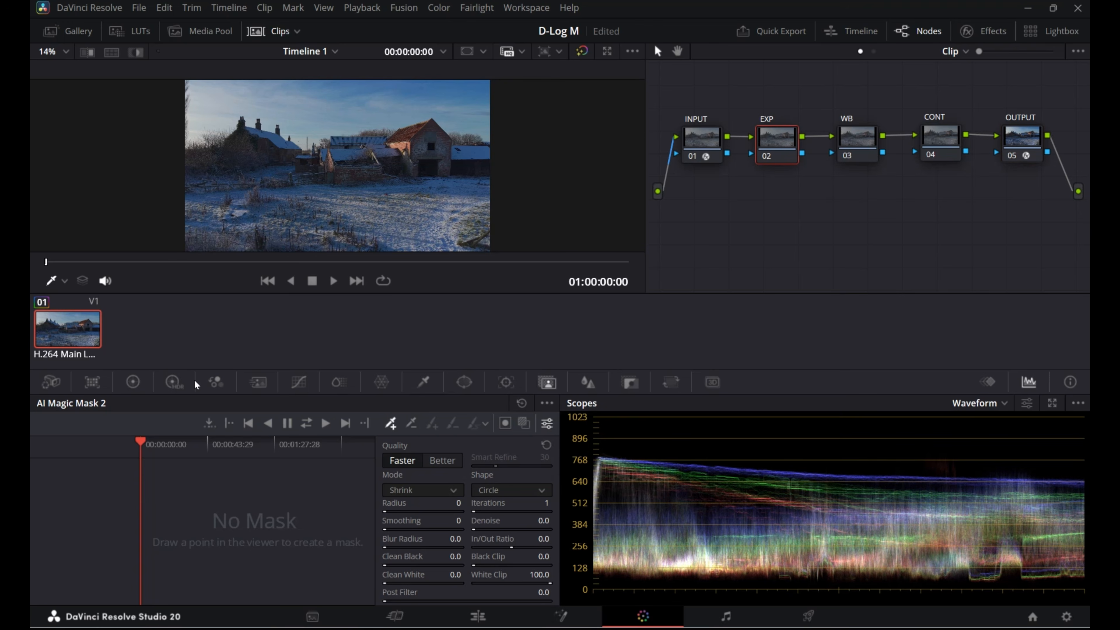
click(174, 382)
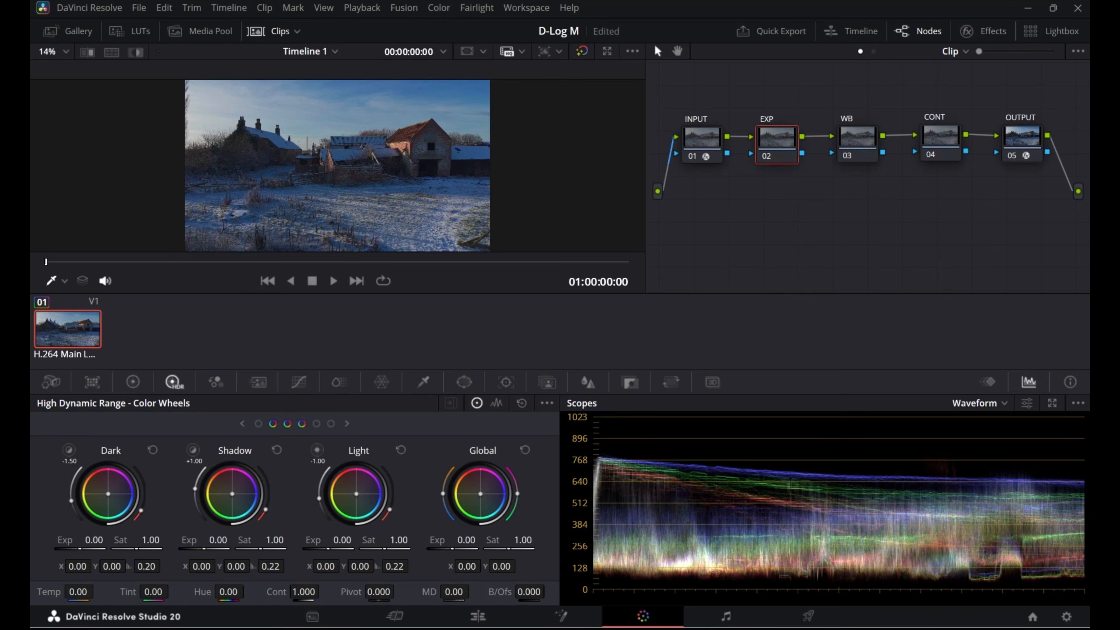
mouse_move(464, 540)
mouse_down()
mouse_move(494, 540)
mouse_move(435, 540)
mouse_move(489, 539)
mouse_move(450, 540)
mouse_up()
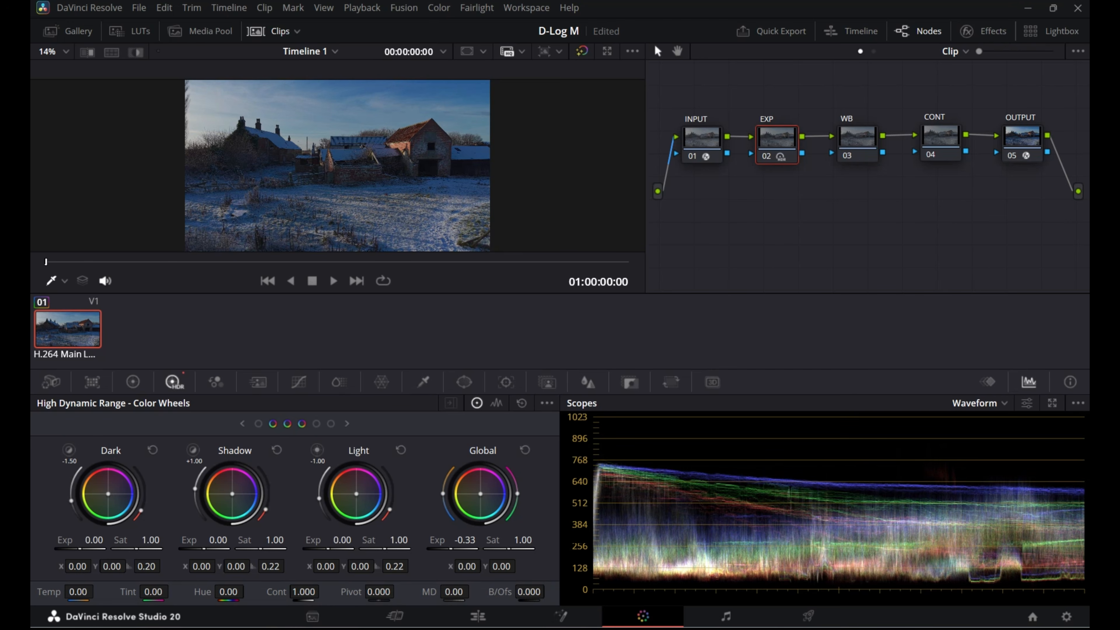
drag(450, 539, 465, 544)
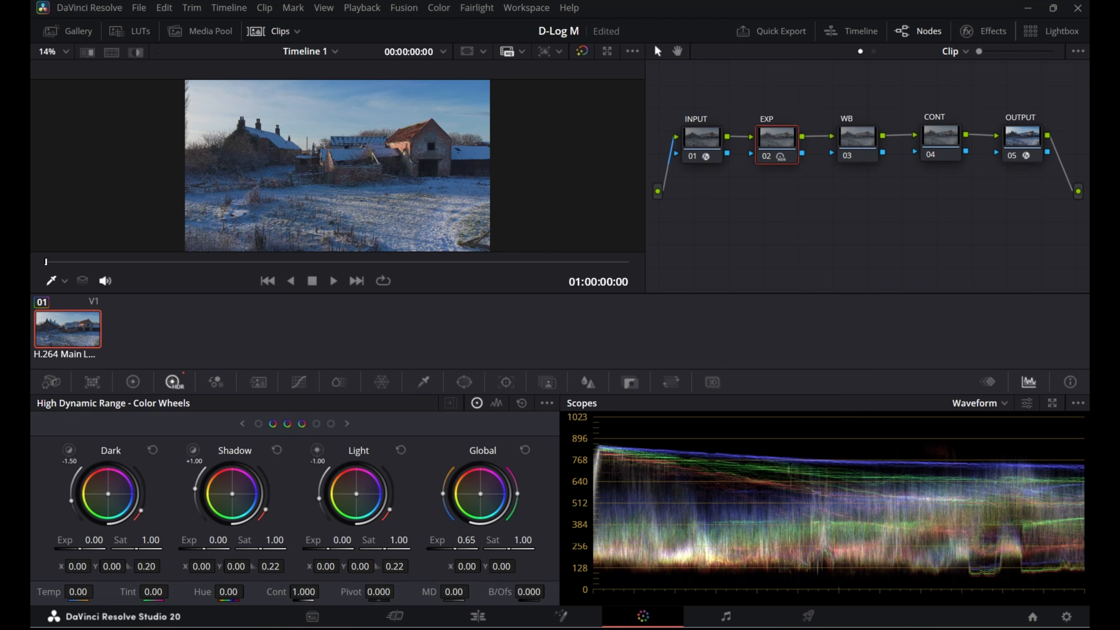
click(466, 540)
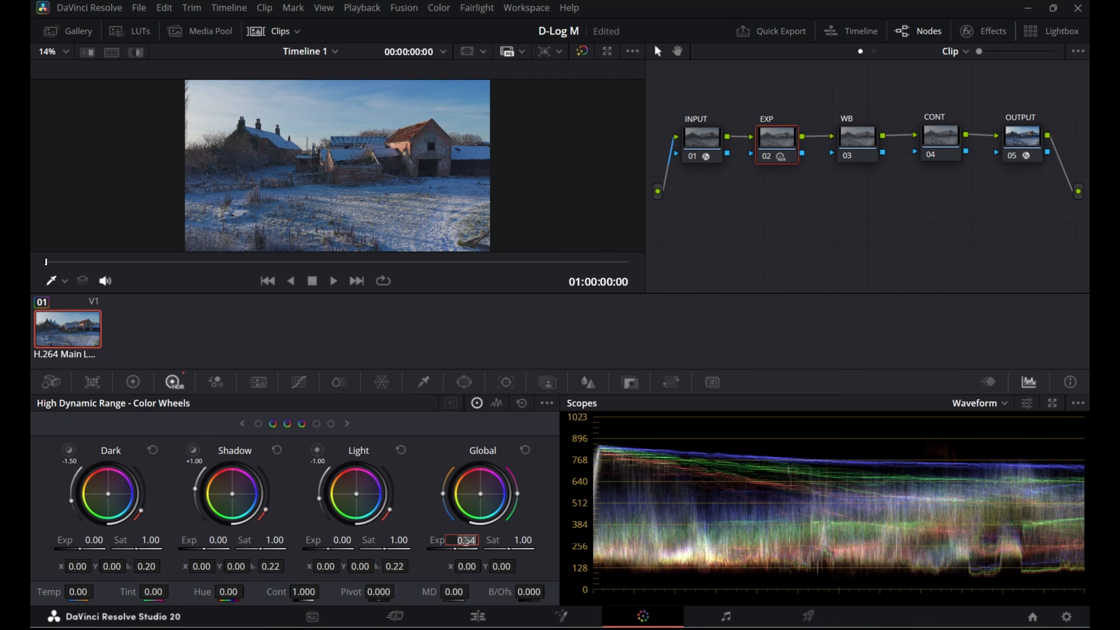
text(0)
key(Return)
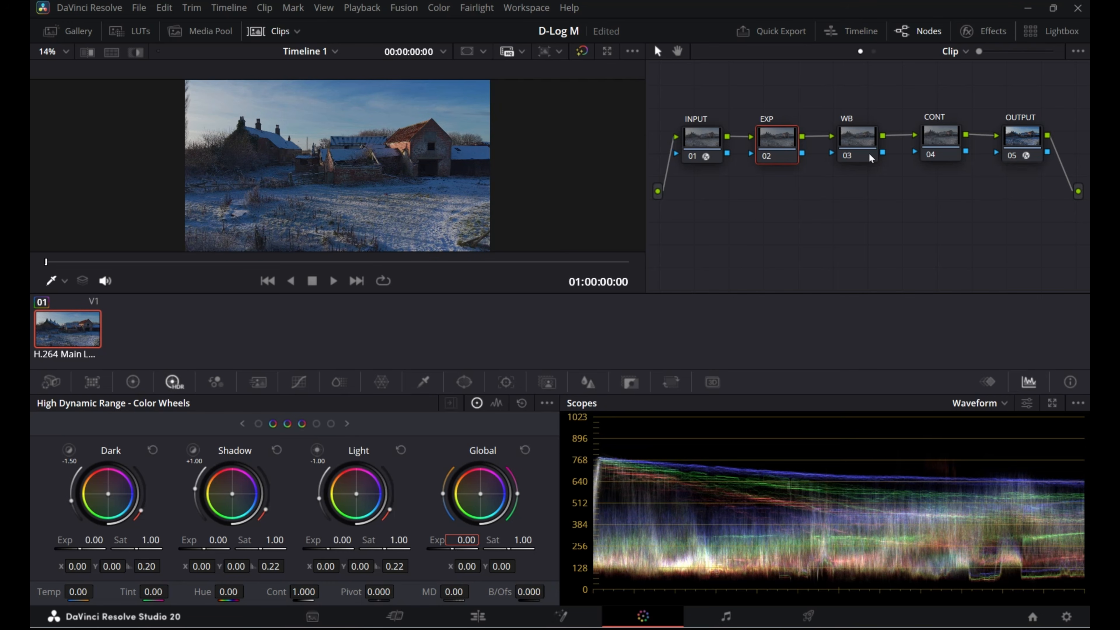
- White-balance the WB node in the Primaries by sampling a neutral point near the upper-left edge of the image
click(856, 134)
click(133, 381)
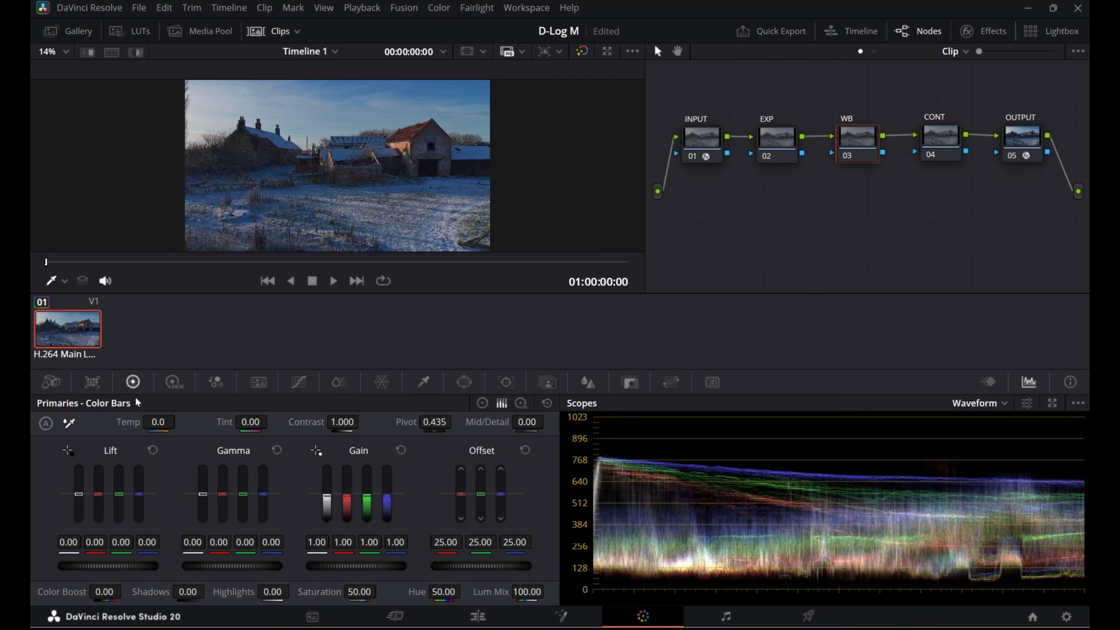
click(69, 424)
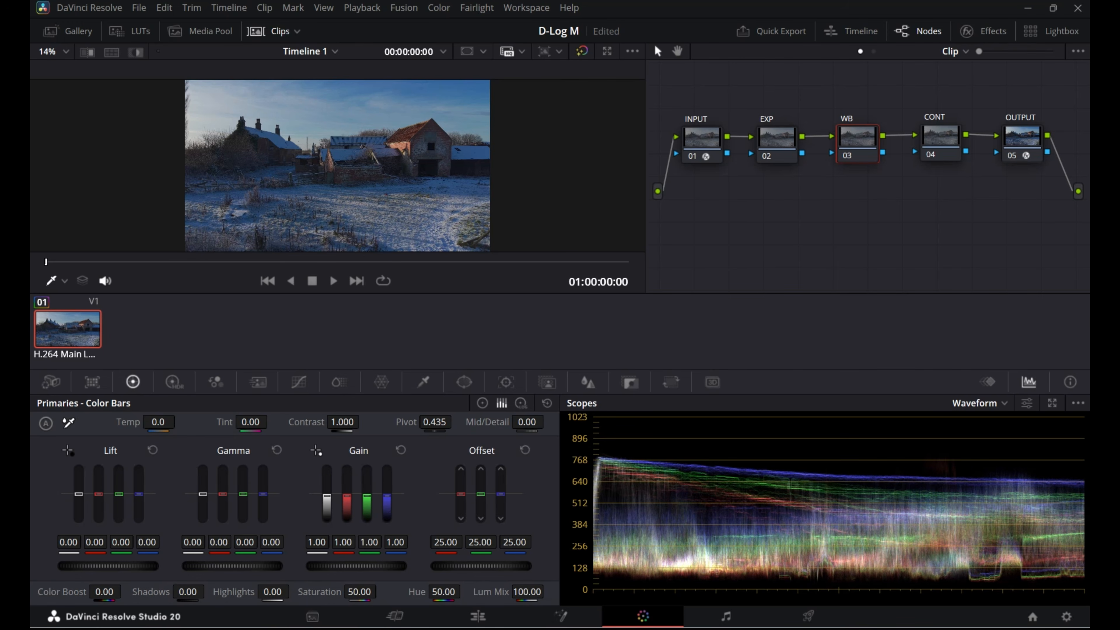
click(205, 116)
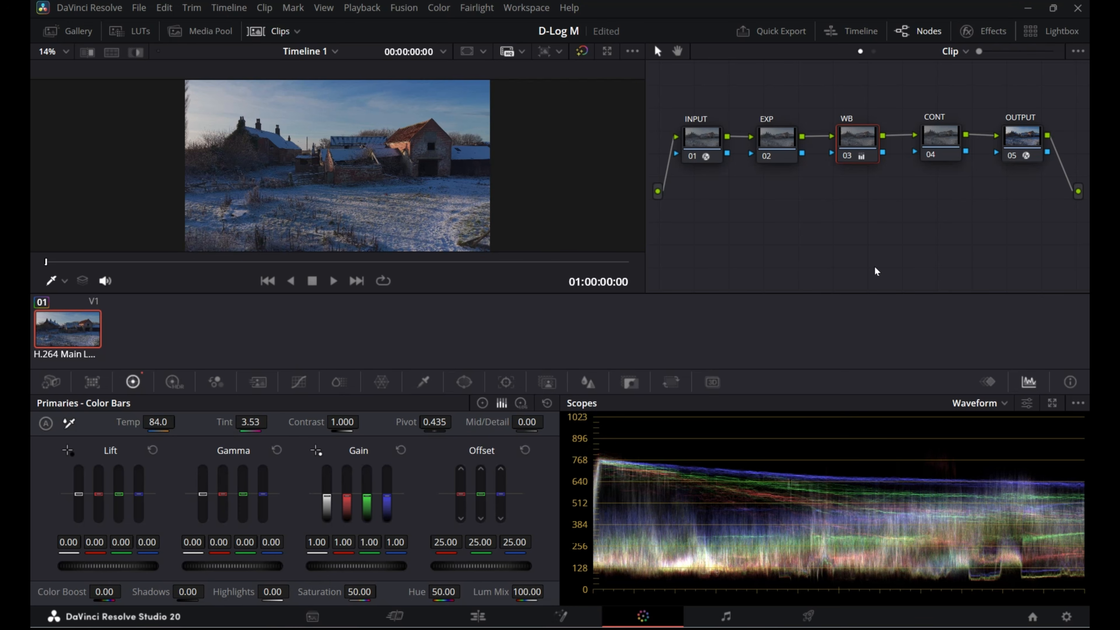
- Set the CONT node's contrast pivot to 0.336 and save the project
click(942, 139)
click(434, 422)
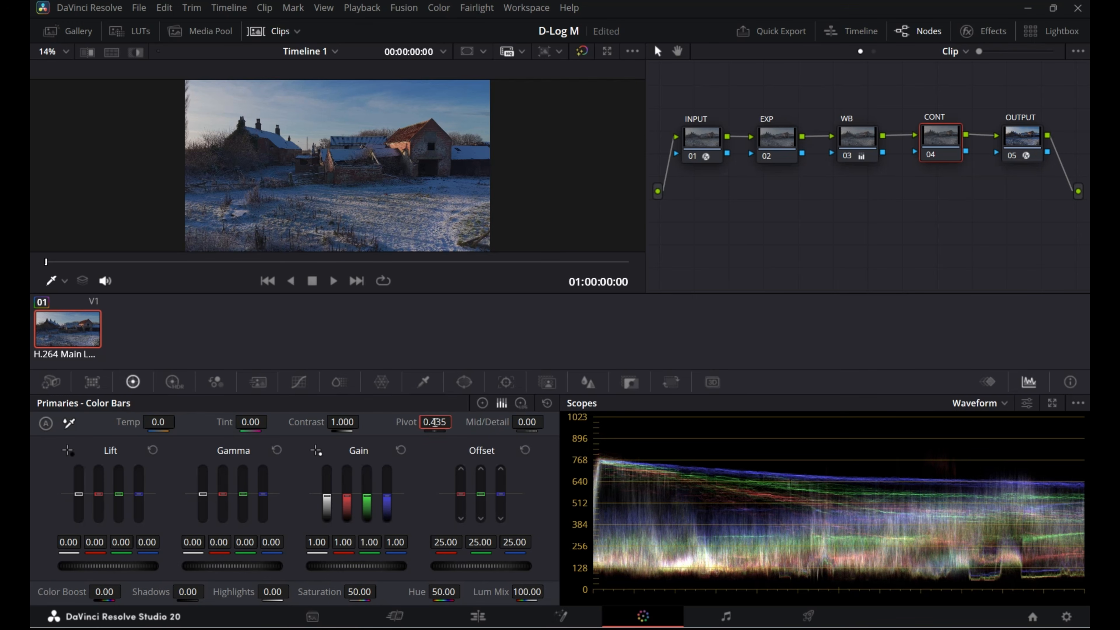
text(0.336)
key(ctrl+s)
- Select all five nodes from INPUT to OUTPUT and disable and re-enable them to compare the image before and after grading
click(702, 138)
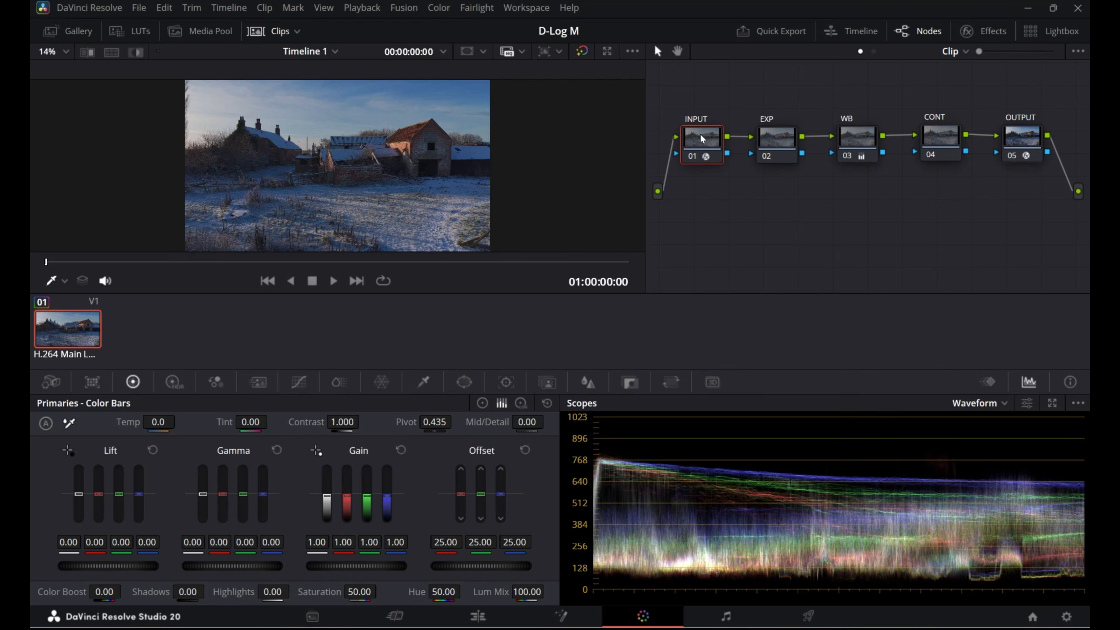
drag(1057, 198, 774, 118)
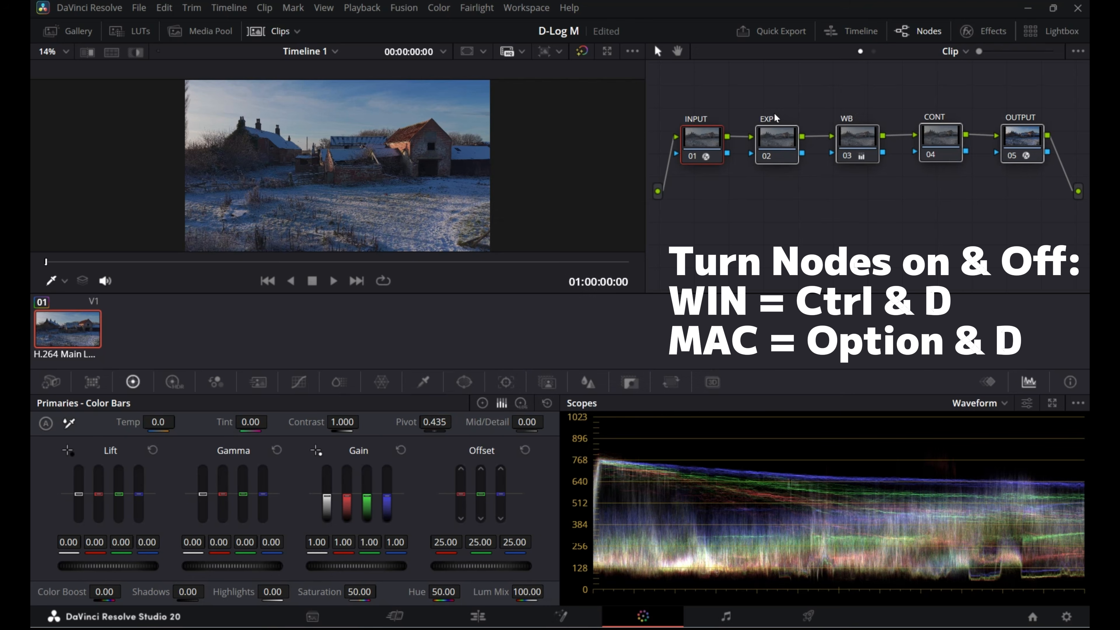
key(ctrl+d)
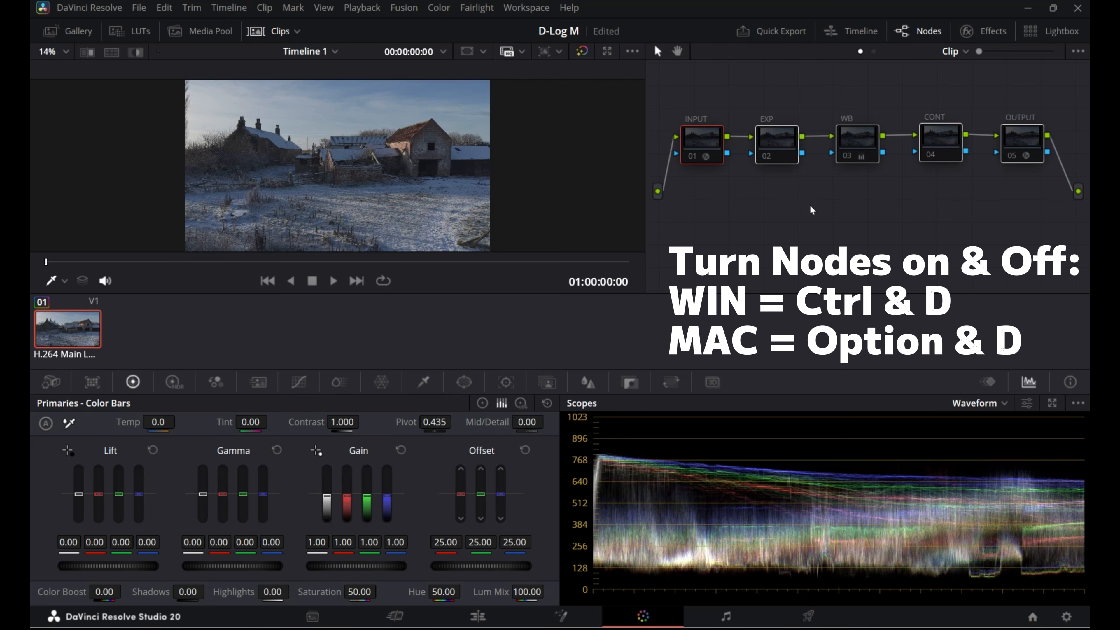
key(ctrl+d)
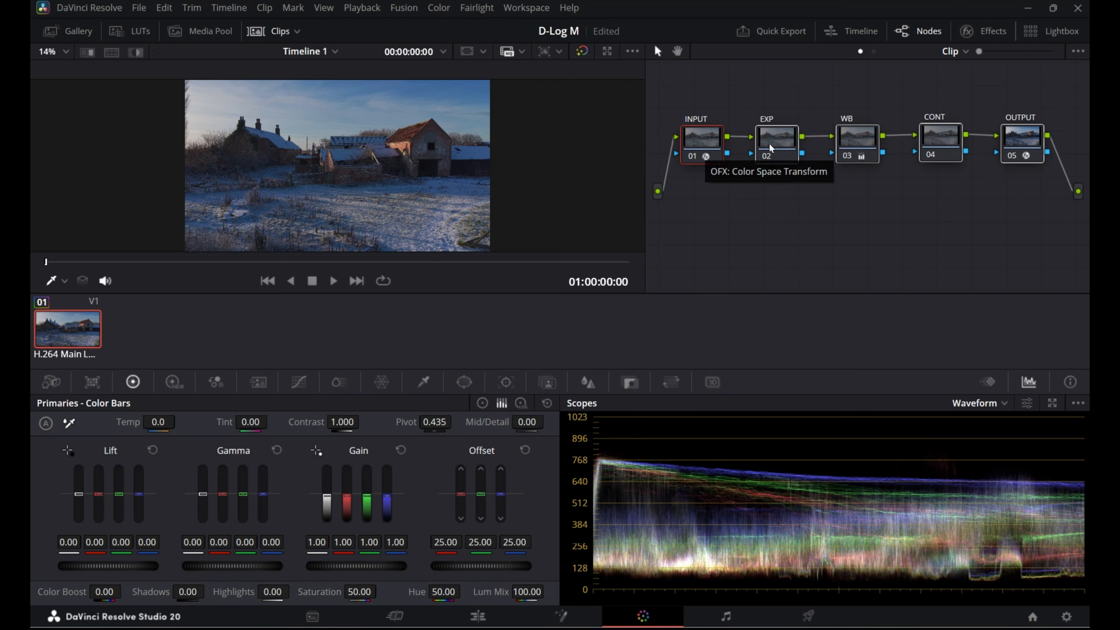
- Go through the EXP, WB and CONT nodes in turn to review their Primaries settings
click(778, 142)
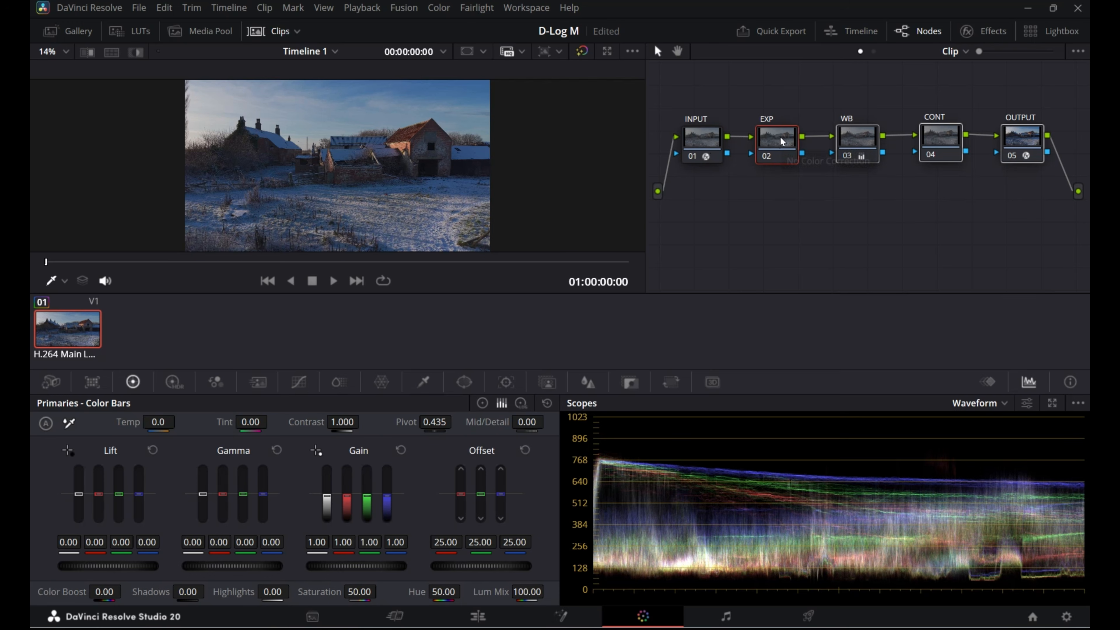
click(856, 140)
click(939, 135)
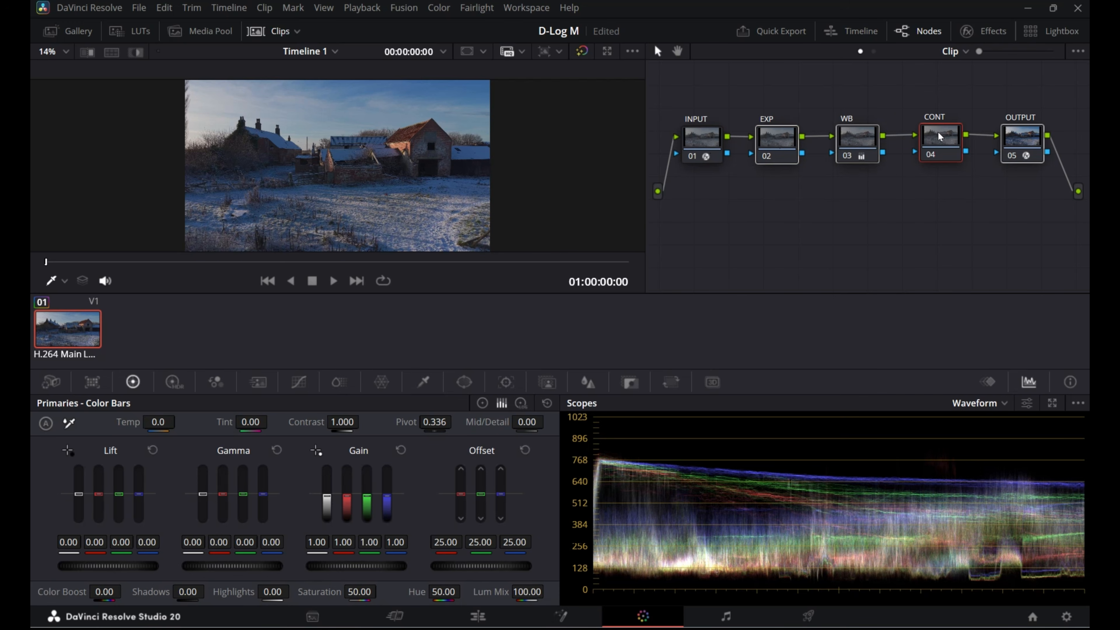